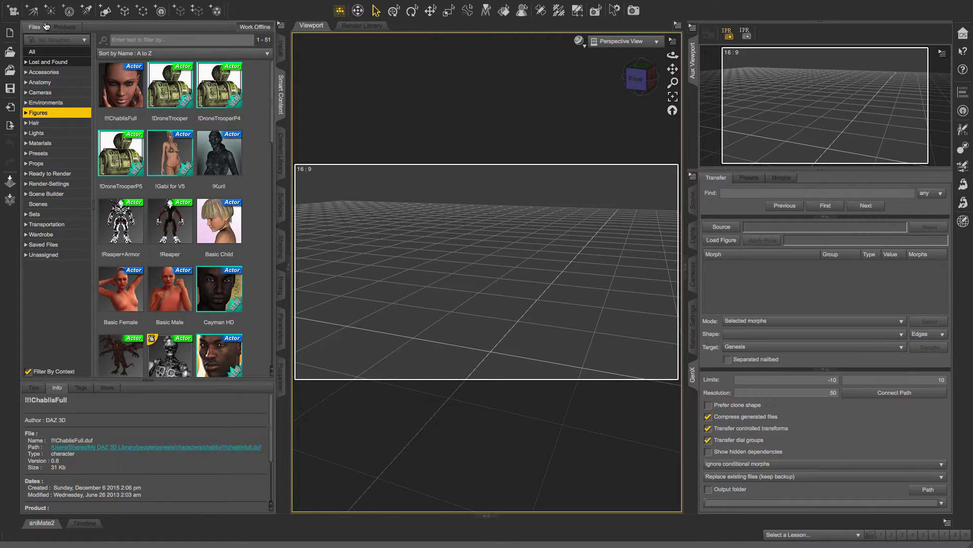
Collapse the Smart Content pane and review the panes that can be added to the GenX pane group.
click(281, 87)
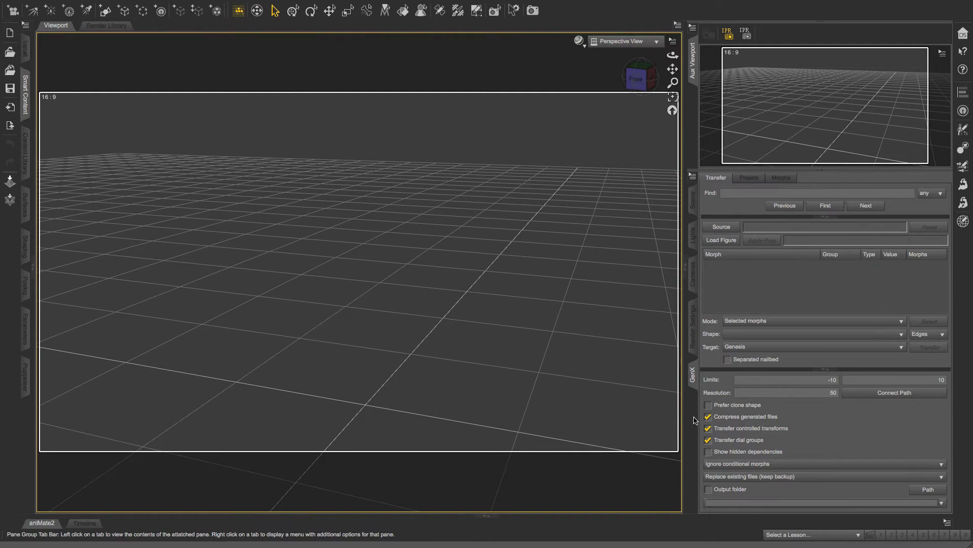
right_click(691, 408)
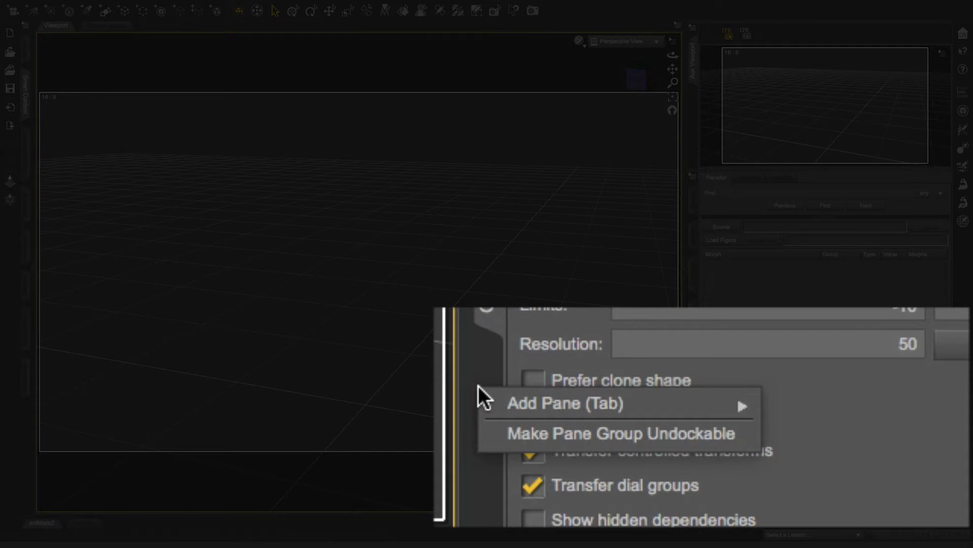
key(Escape)
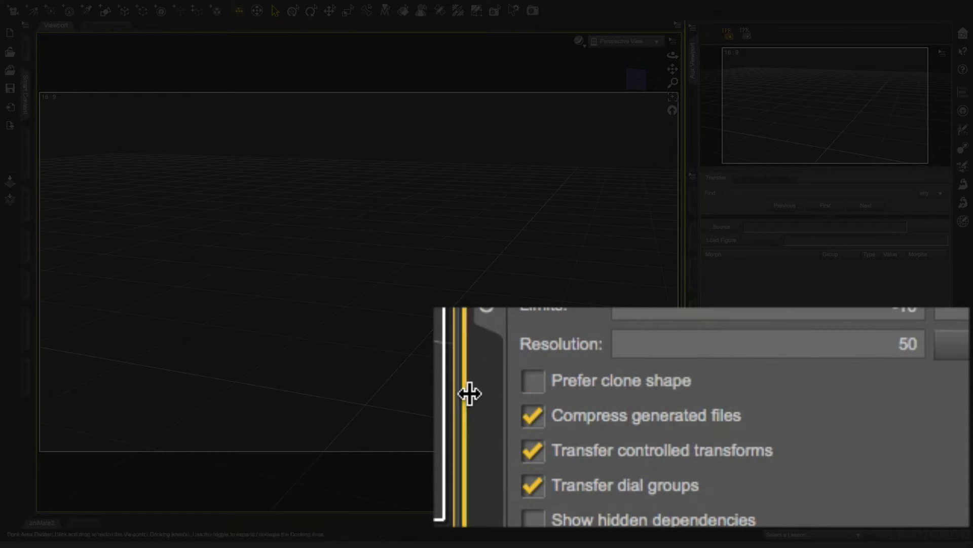
right_click(483, 384)
mouse_move(515, 407)
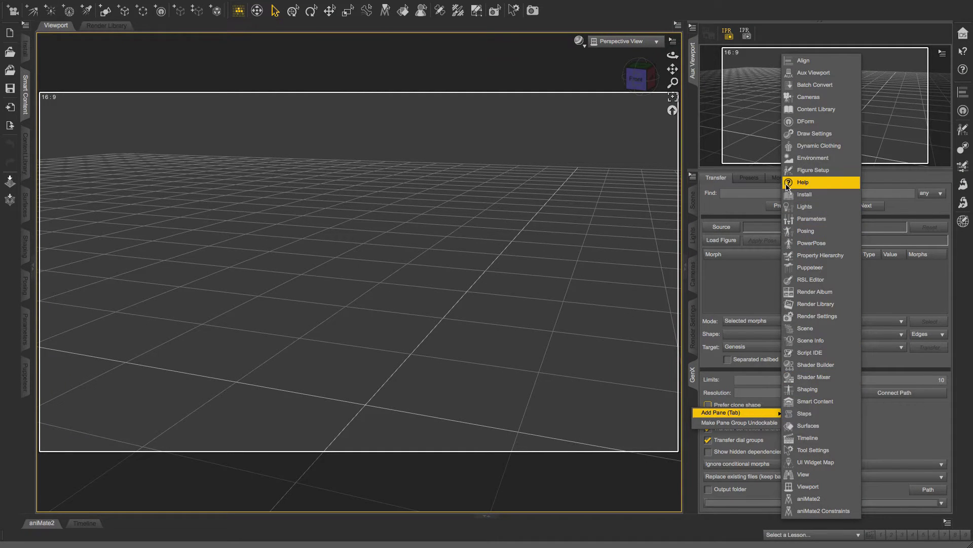
click(694, 381)
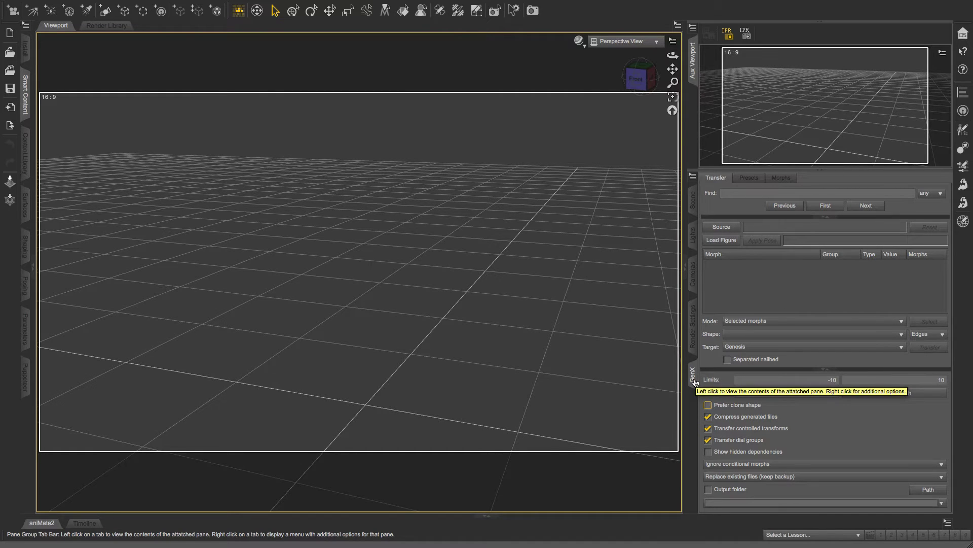
Switch to Chrome and look through the promotional images of the FW Phoenix HD for Victoria 7 product.
key(super+Tab)
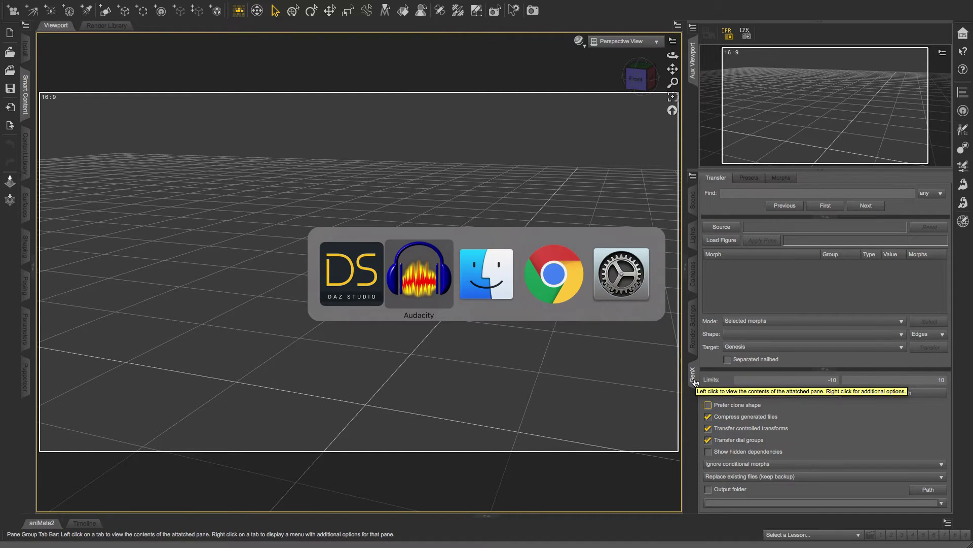
key(super+Tab)
key(super+Tab)
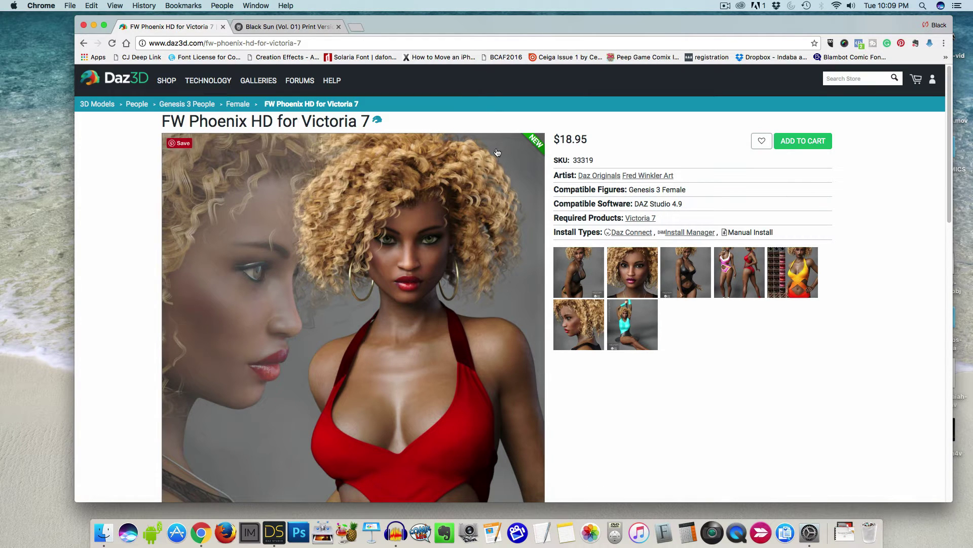
click(582, 284)
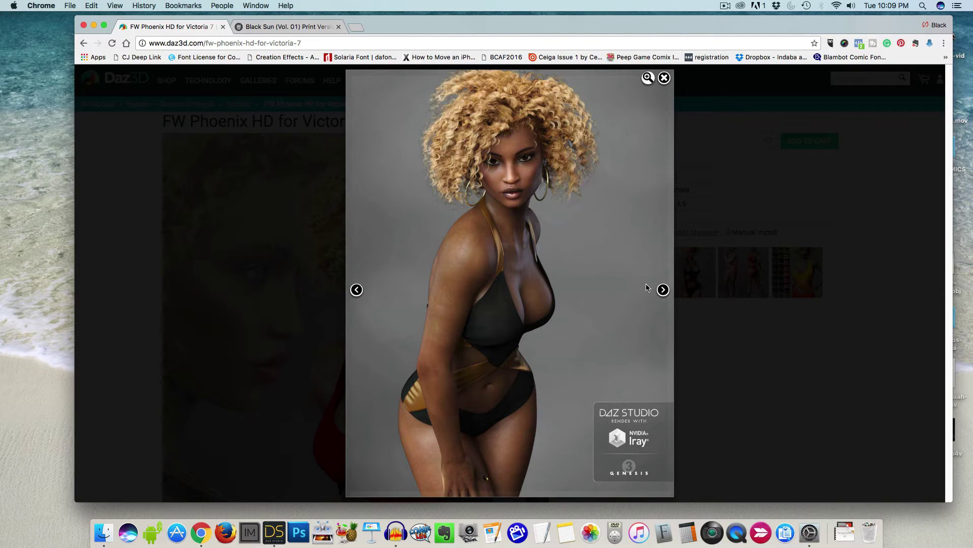
click(663, 290)
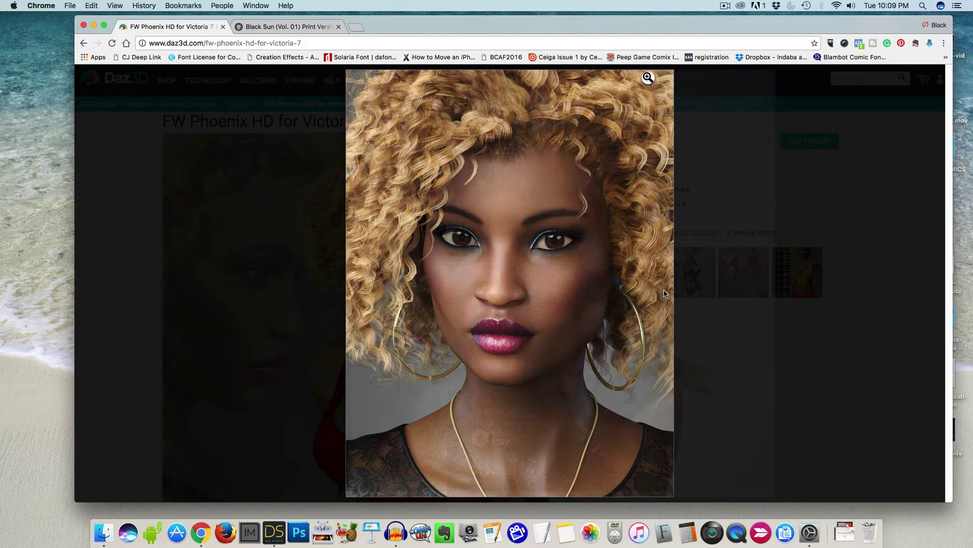
click(663, 290)
click(664, 290)
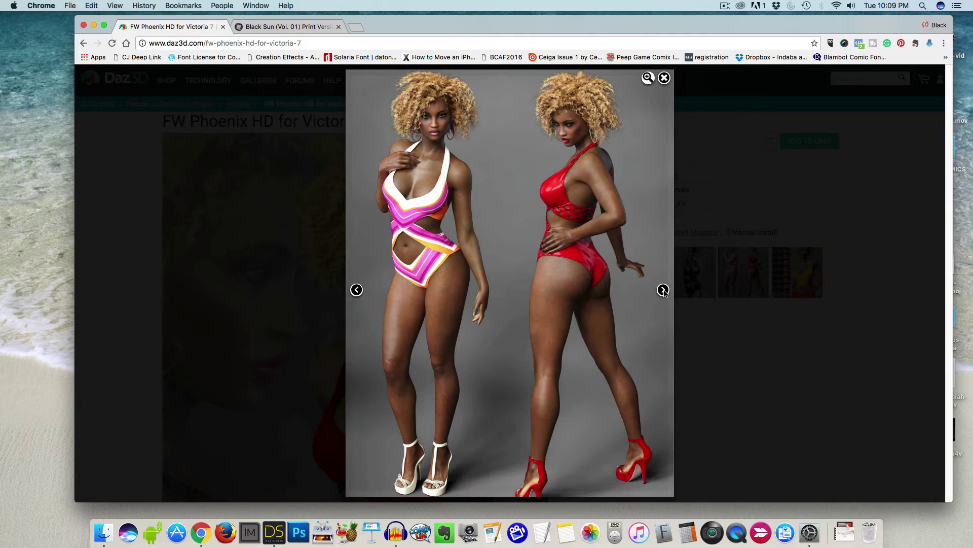
click(663, 290)
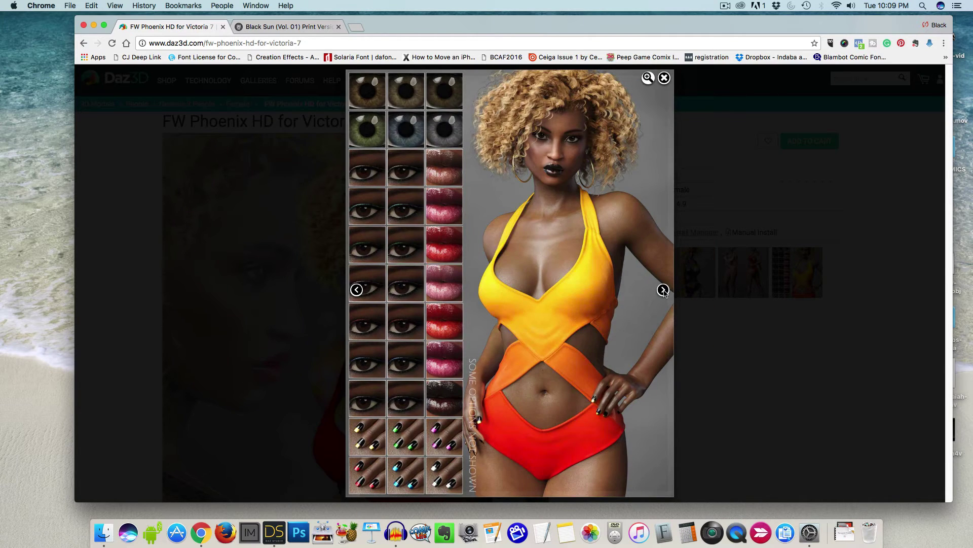
click(663, 290)
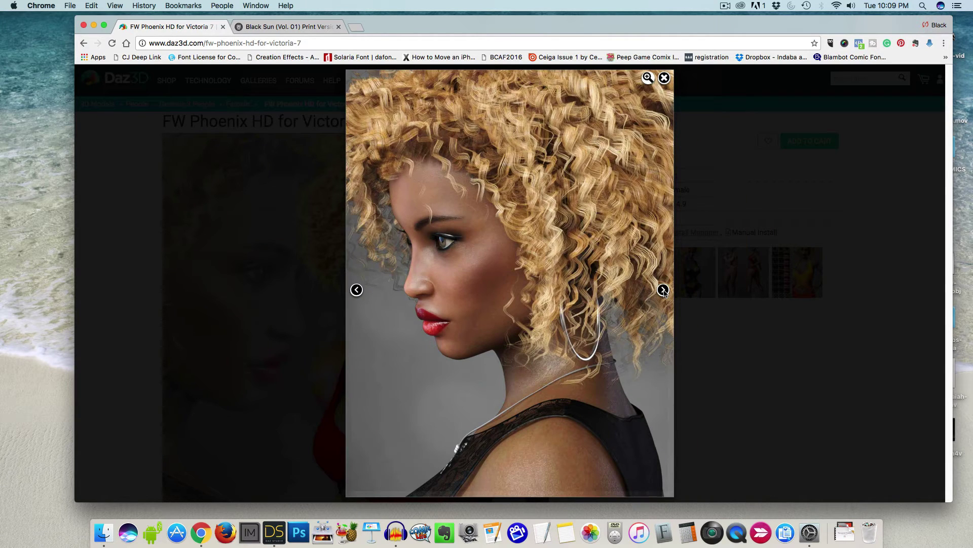
click(663, 290)
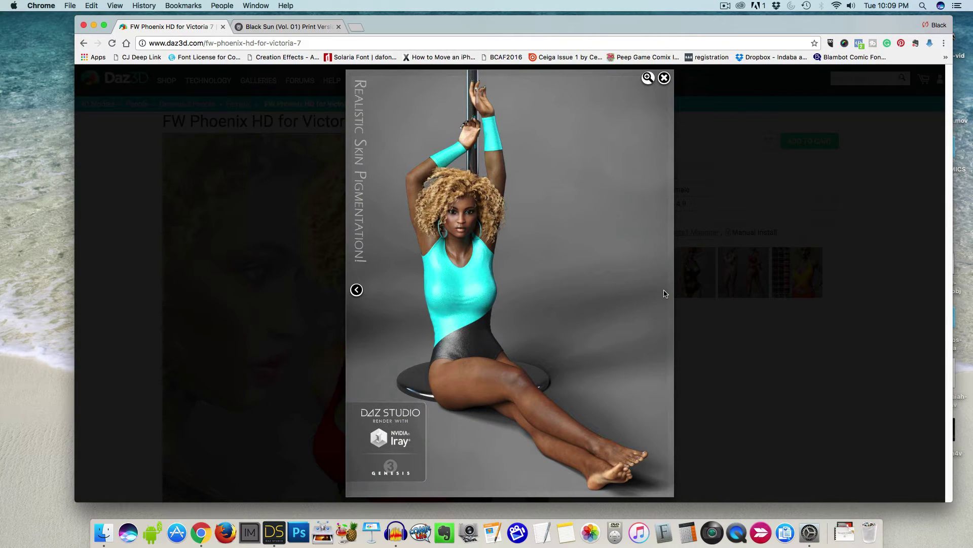
click(664, 78)
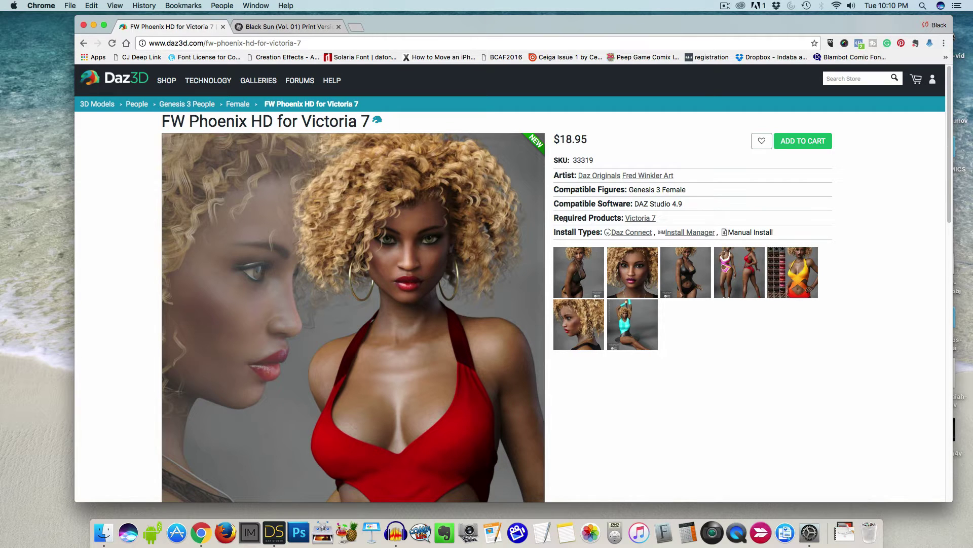
Return to DAZ Studio, expand the Content Library, and set Genesis 3 Female as the GenX transfer source.
key(super+Tab)
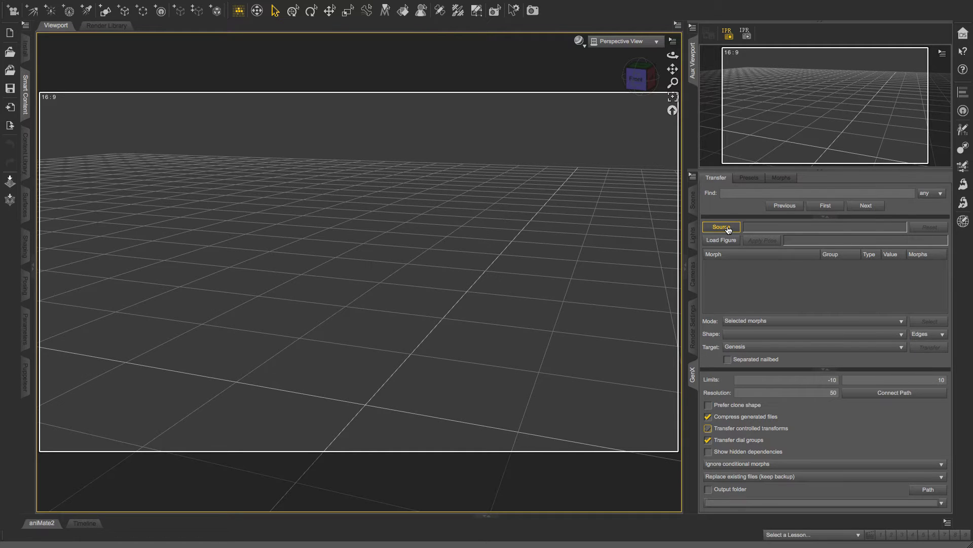
click(26, 157)
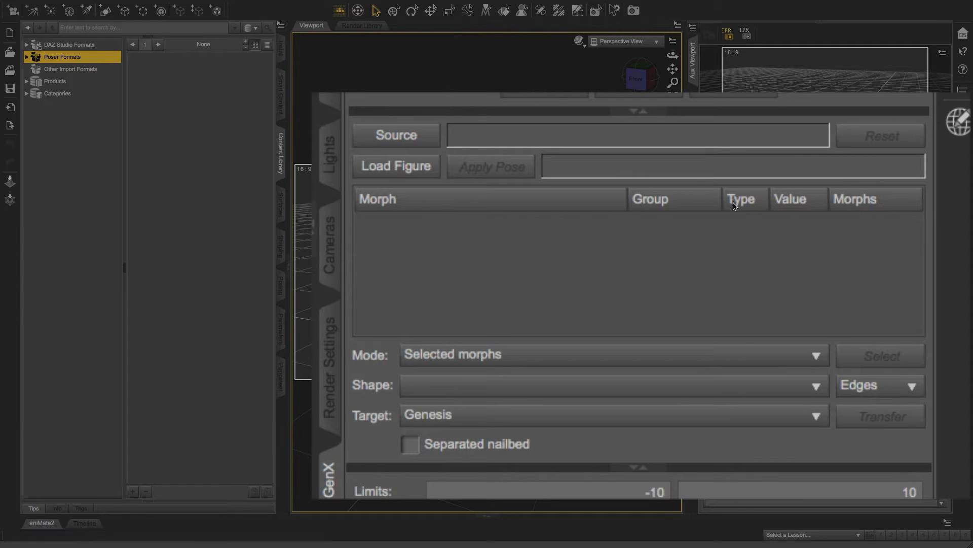
click(421, 139)
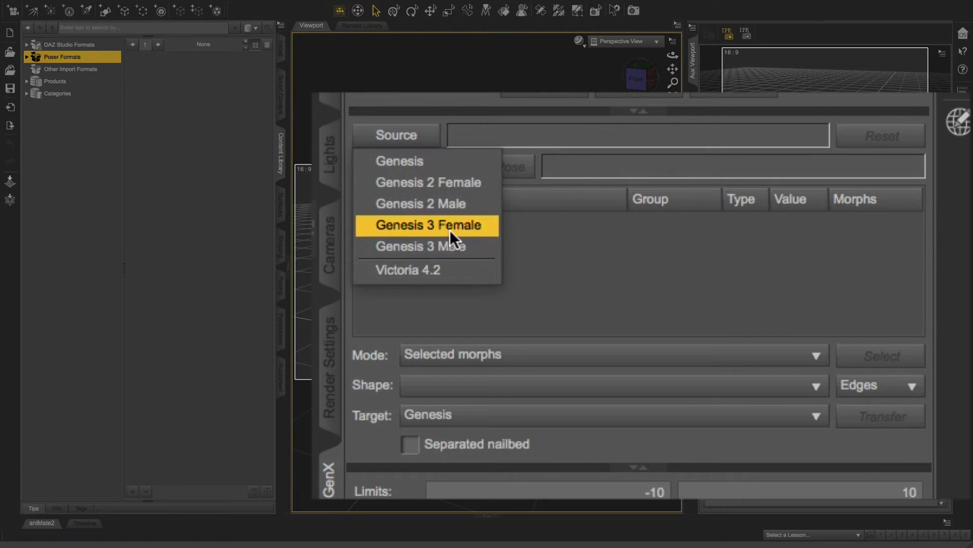
click(486, 223)
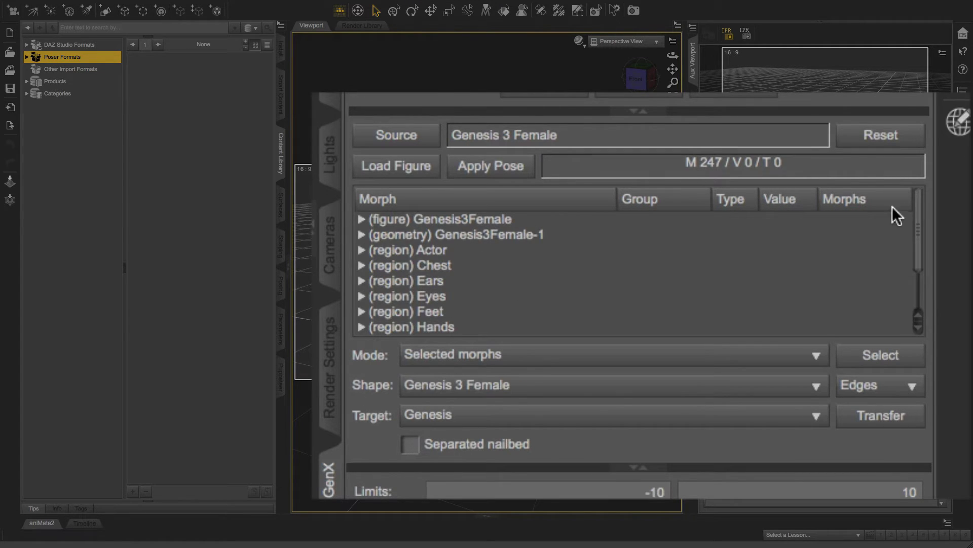
mouse_move(923, 209)
mouse_down()
mouse_move(916, 262)
mouse_move(921, 204)
mouse_up()
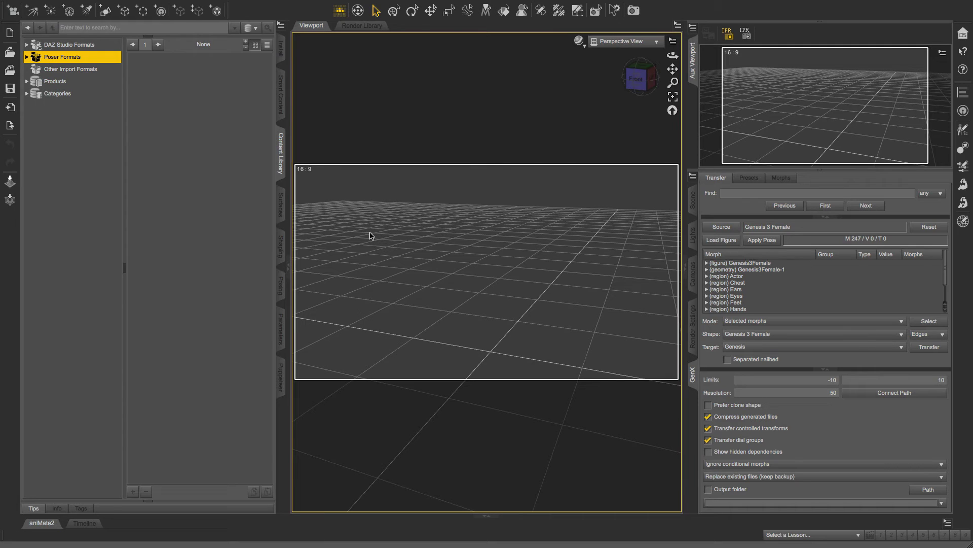
Browse the Smart Content products in the Figures category and open FW Phoenix HD for Victoria 7.
click(280, 93)
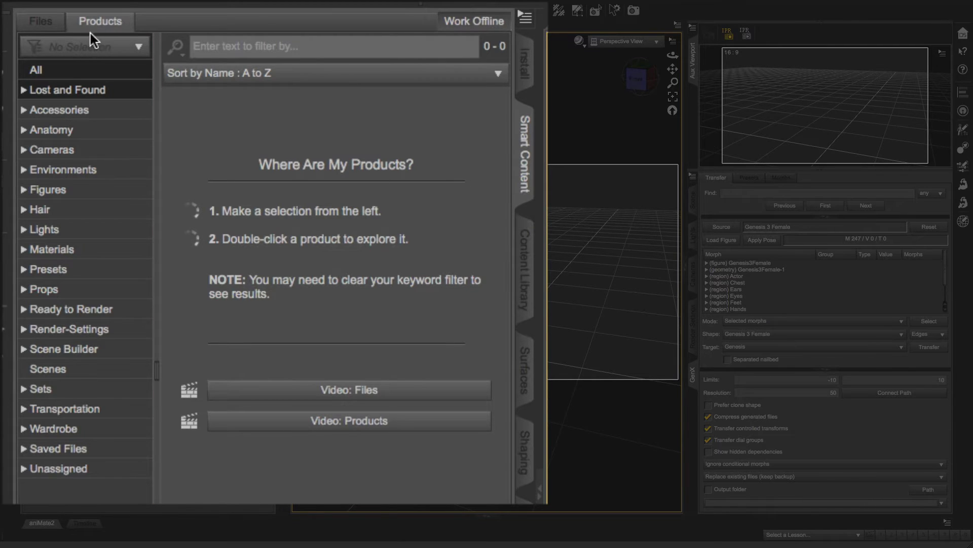
click(43, 21)
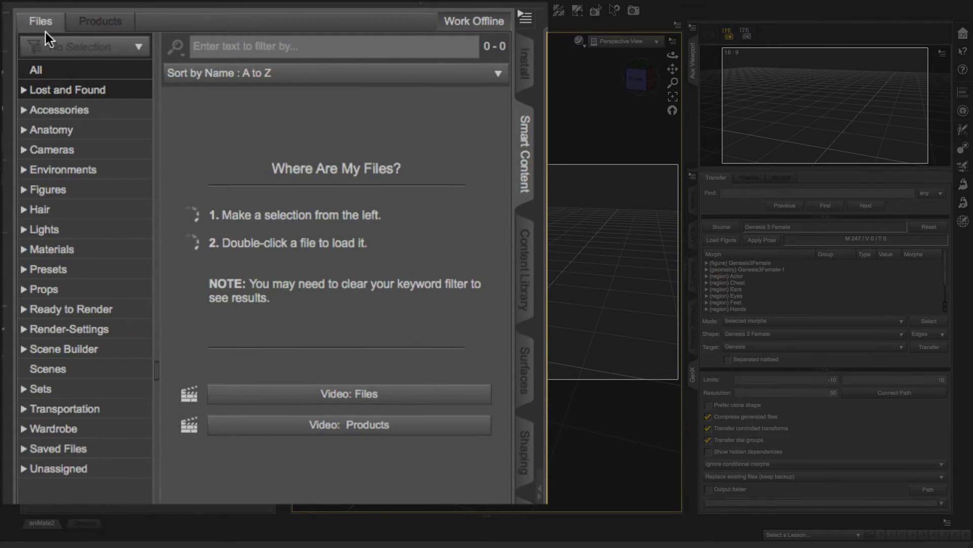
click(111, 24)
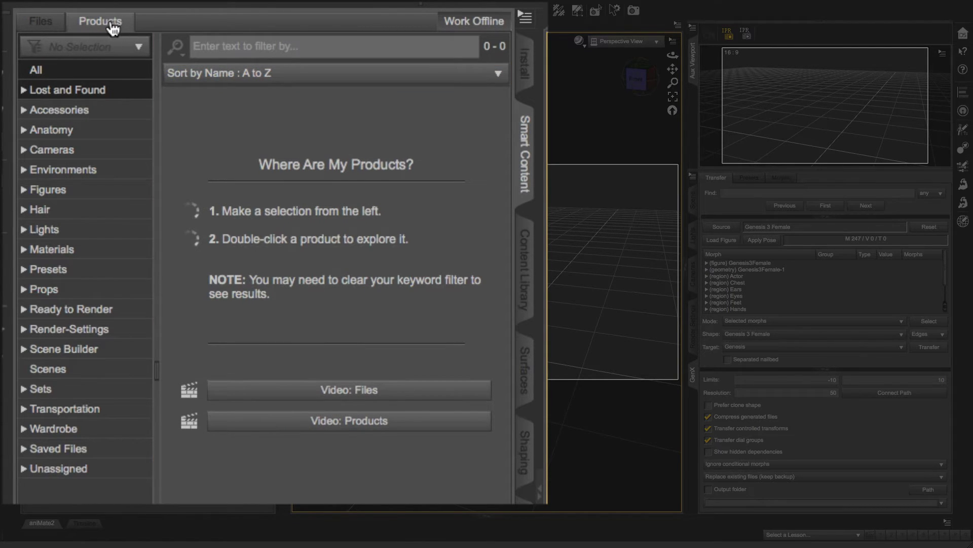
click(38, 190)
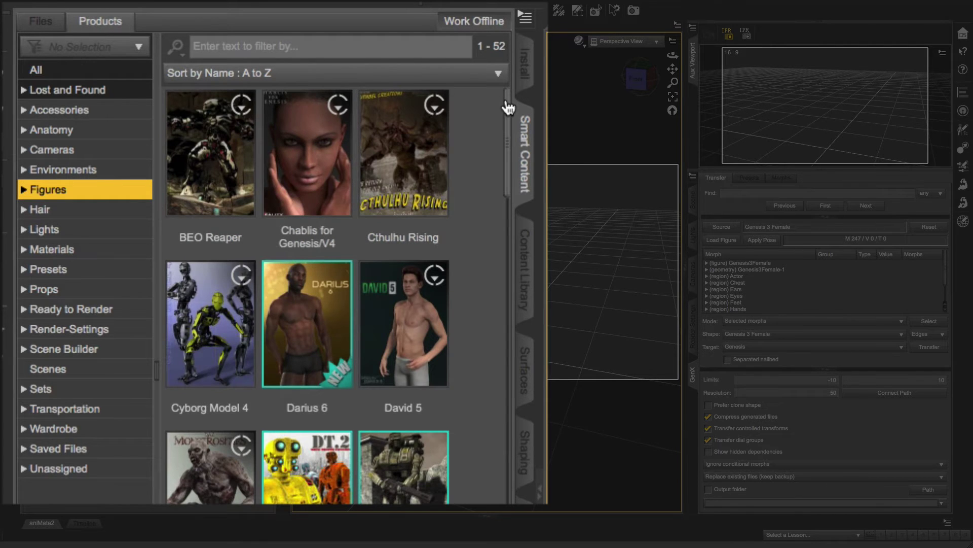
drag(506, 108, 507, 167)
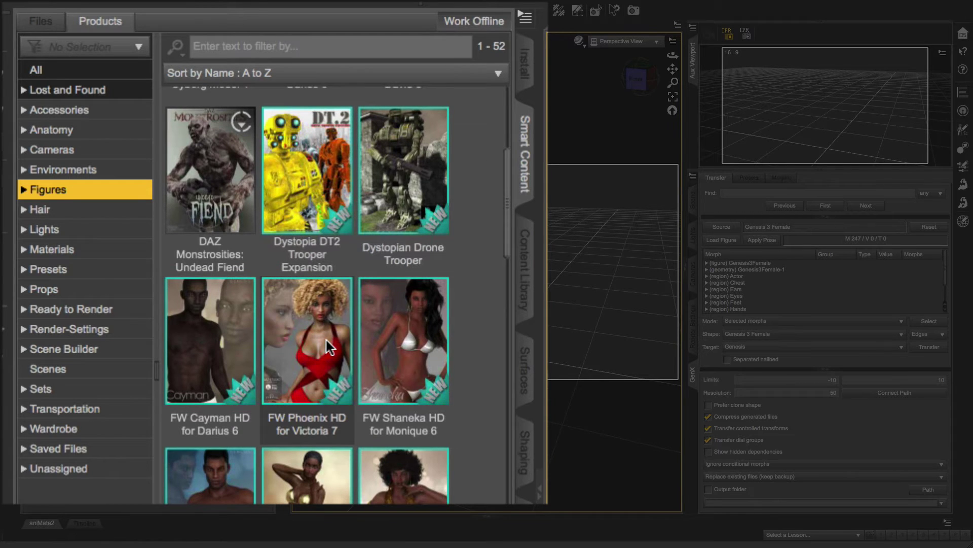
mouse_move(327, 345)
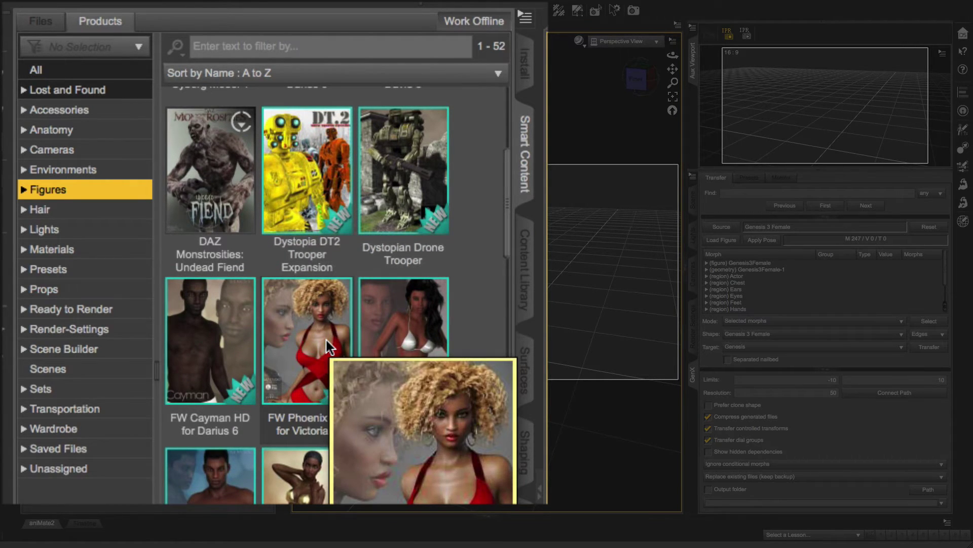
double_click(329, 347)
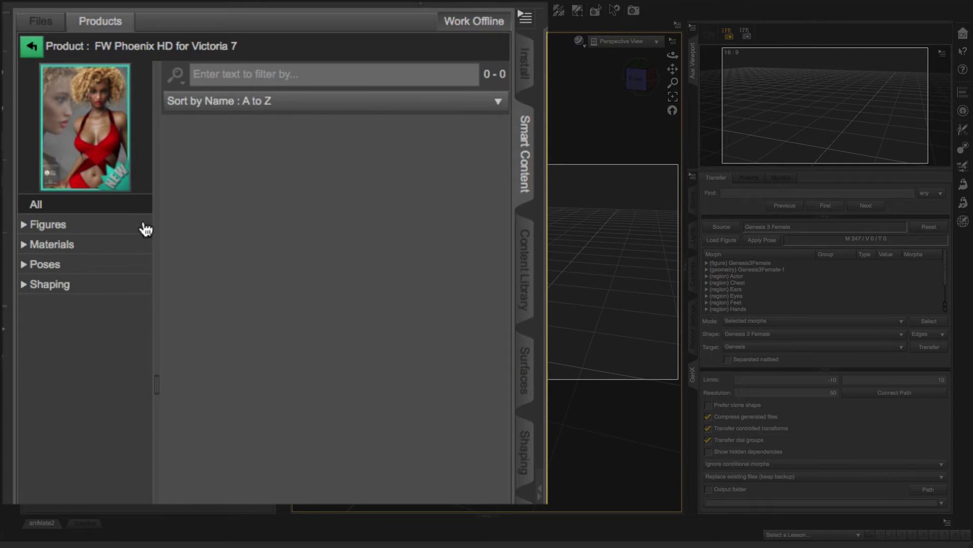
Show the product's Shaping presets and add Phoenix !!!Head Apply to the GenX morph list.
click(50, 286)
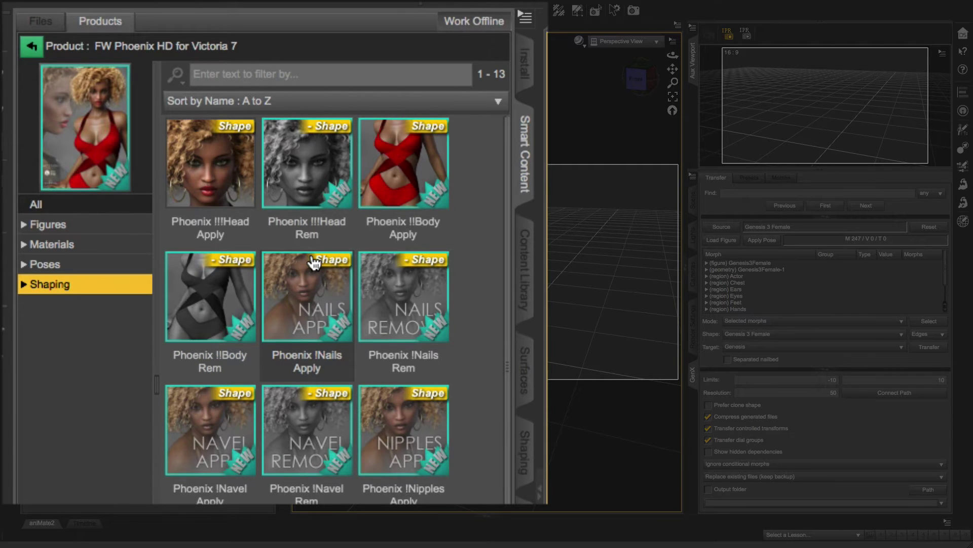
mouse_move(315, 263)
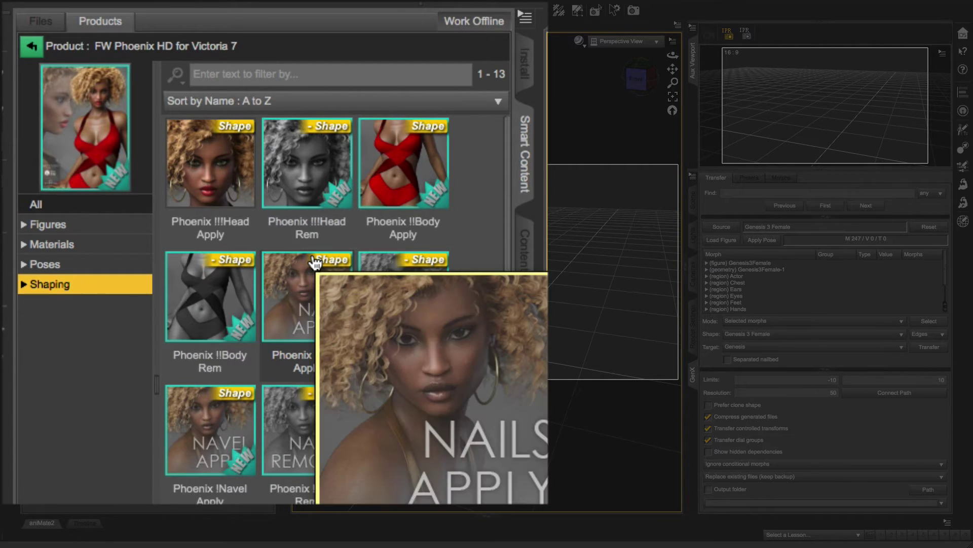
mouse_move(207, 179)
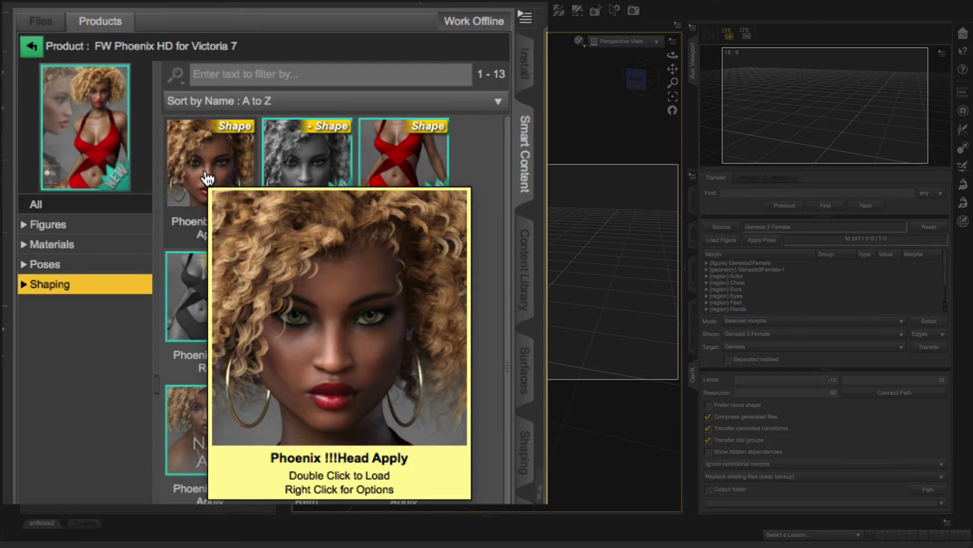
mouse_move(413, 153)
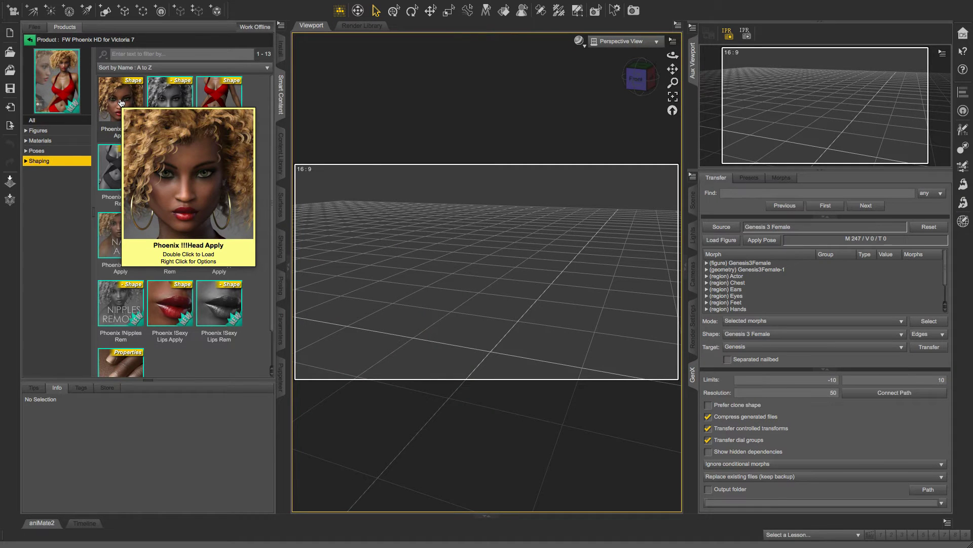
click(121, 103)
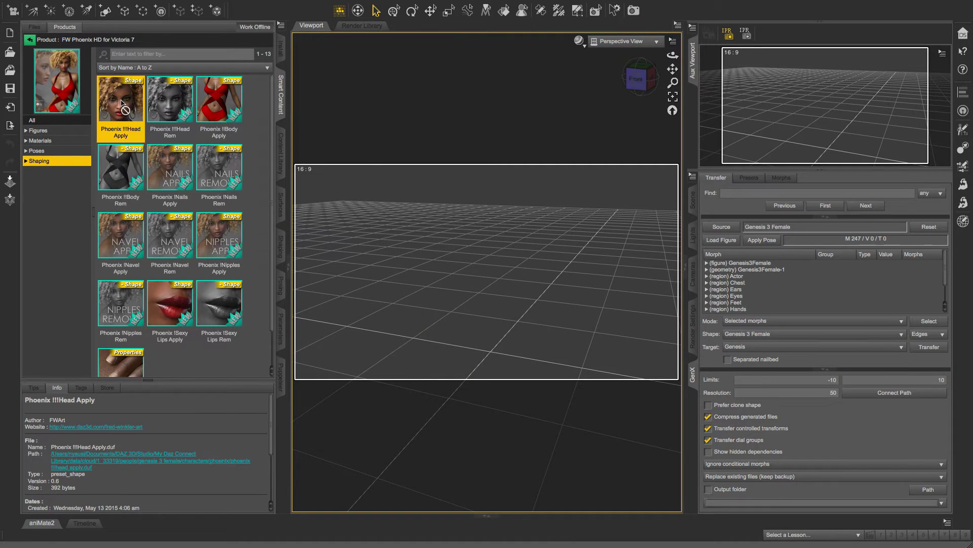
drag(121, 103, 813, 286)
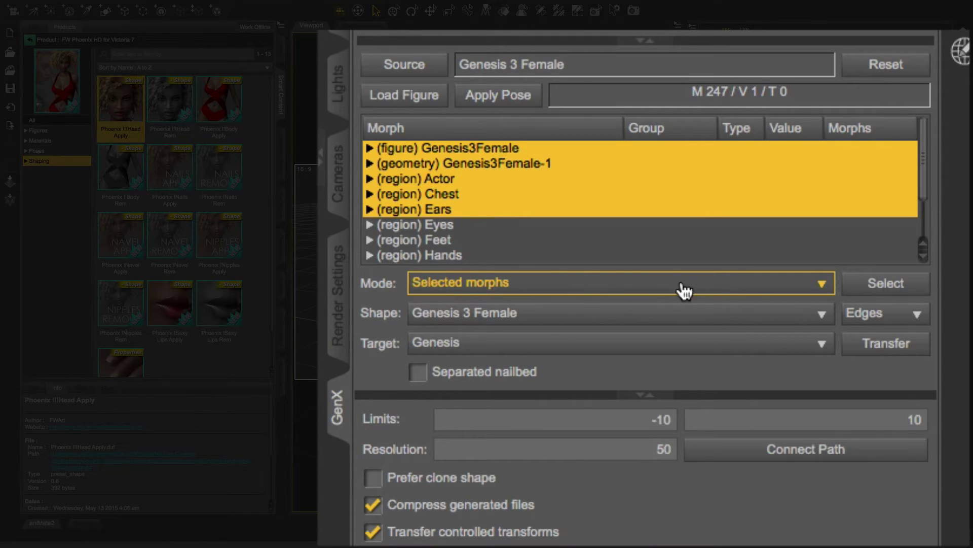
Set the GenX mode to Create single morph, enable transfer for all non-zero values, and start the transfer to Genesis.
click(824, 283)
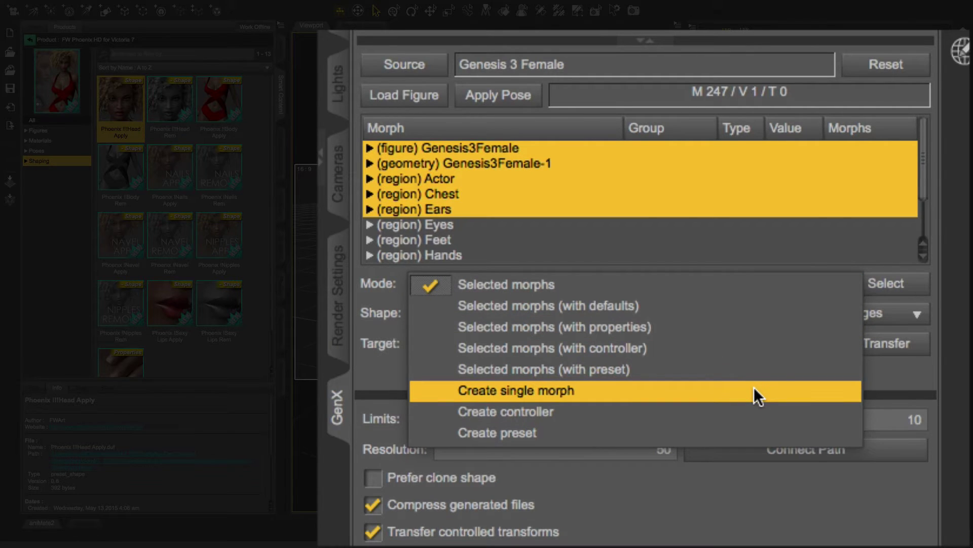
click(754, 390)
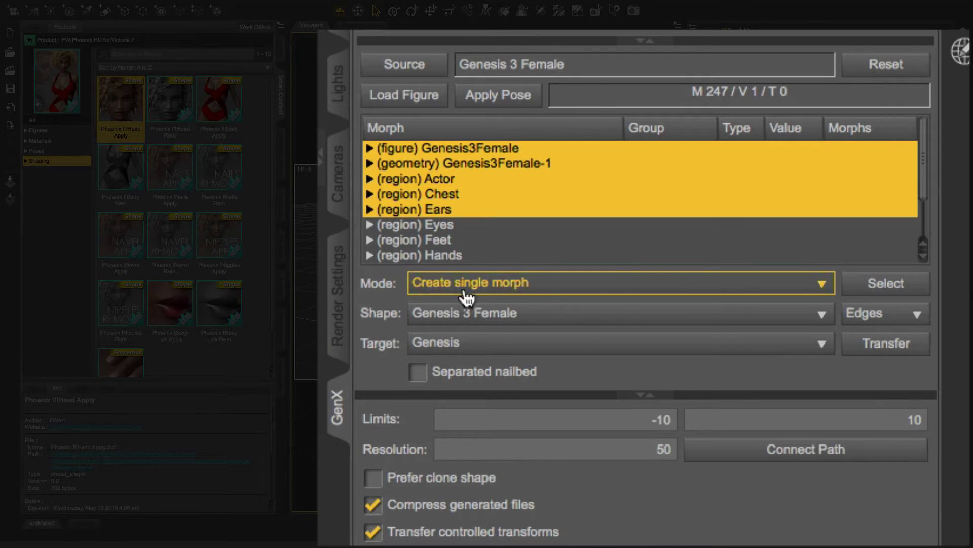
click(877, 289)
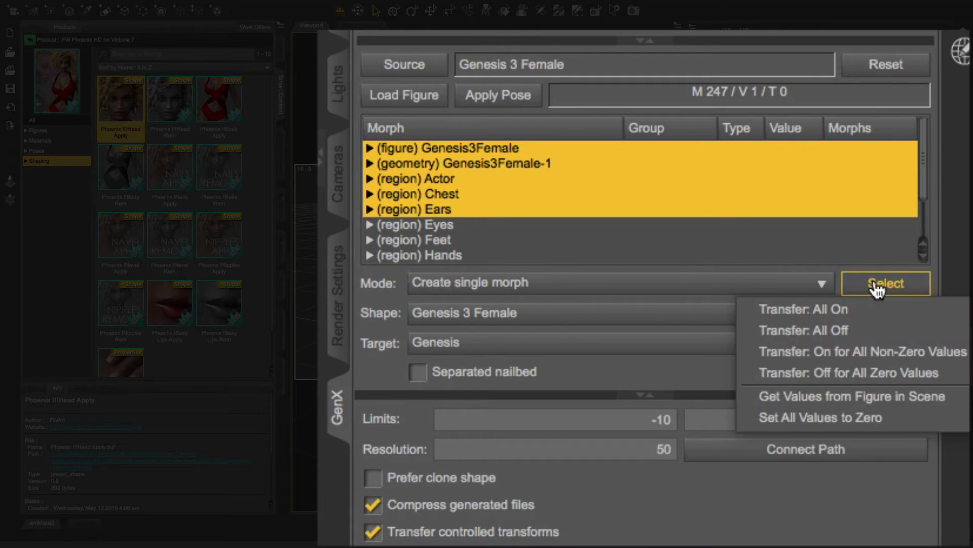
click(864, 352)
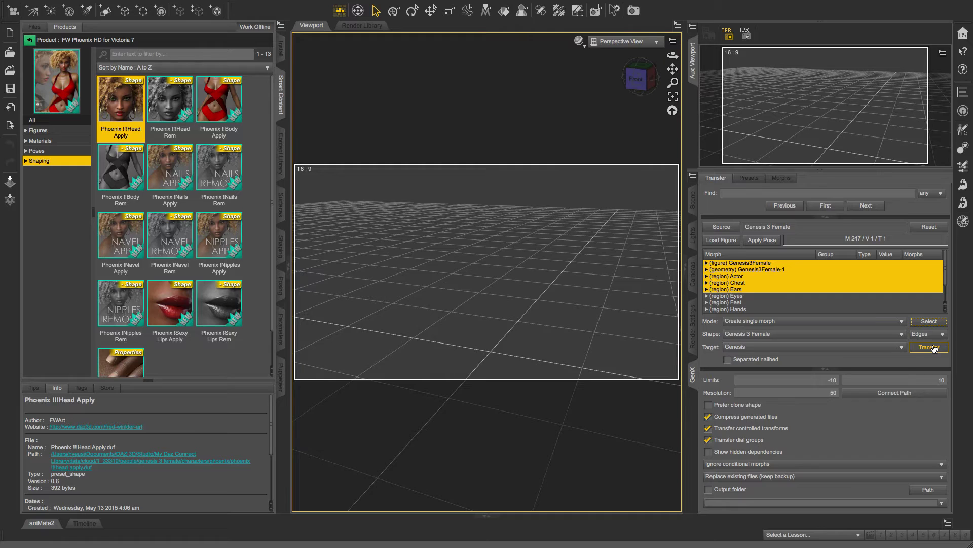
click(887, 343)
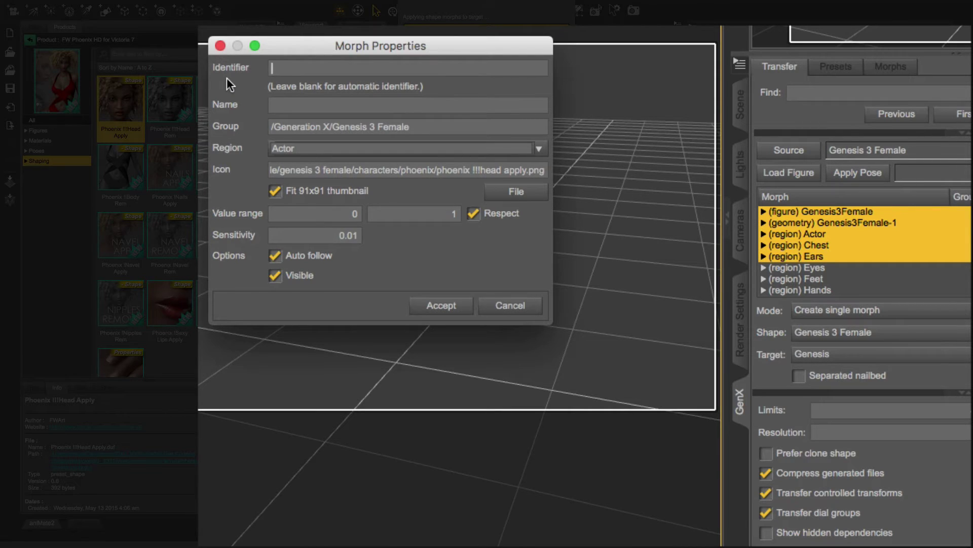
Enter pheonix-head-for-g1 as the morph's identifier and Pheonix Head for G1 as its name.
text(pheonix-head)
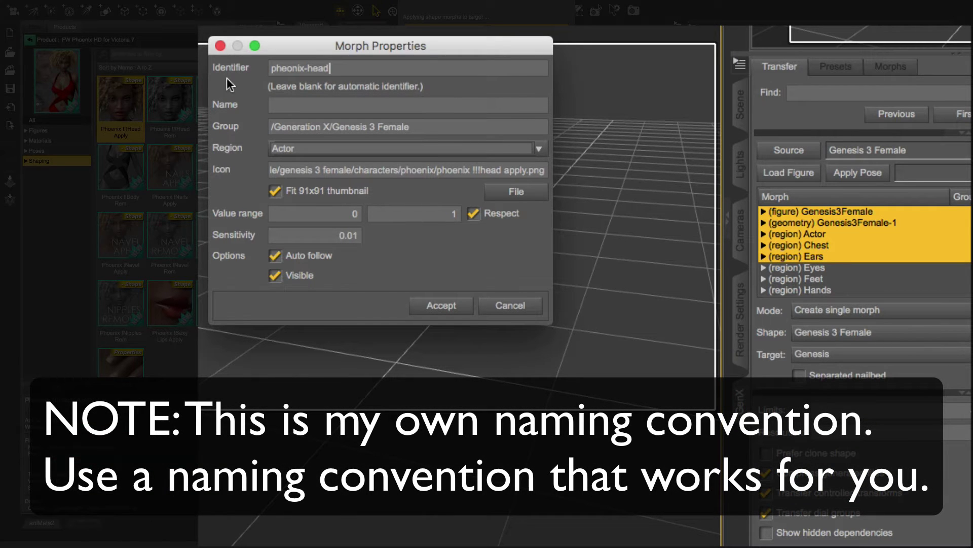
text(-for-g1)
key(Tab)
text(P)
text(heno)
key(BackSpace)
key(BackSpace)
key(BackSpace)
text(en)
key(BackSpace)
text(onix Head g)
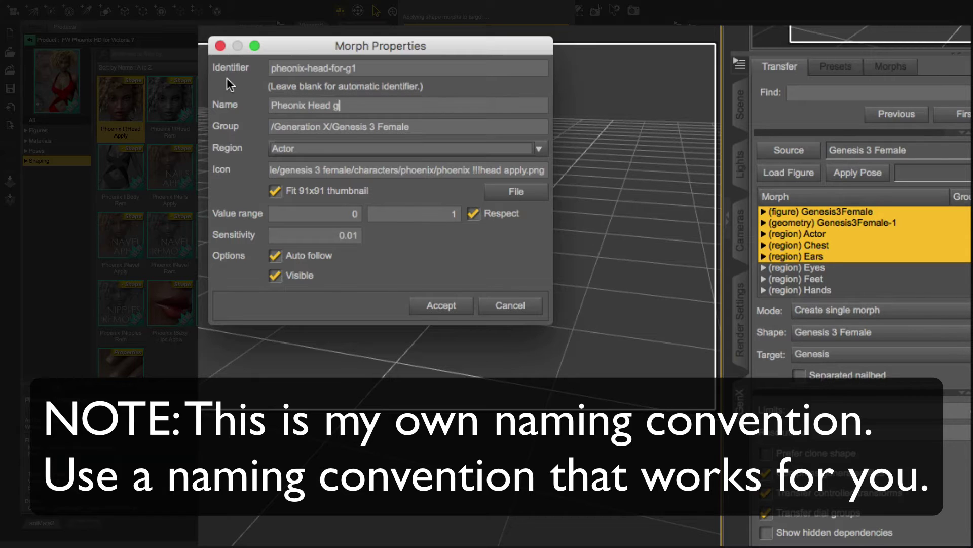
key(BackSpace)
text(for G1)
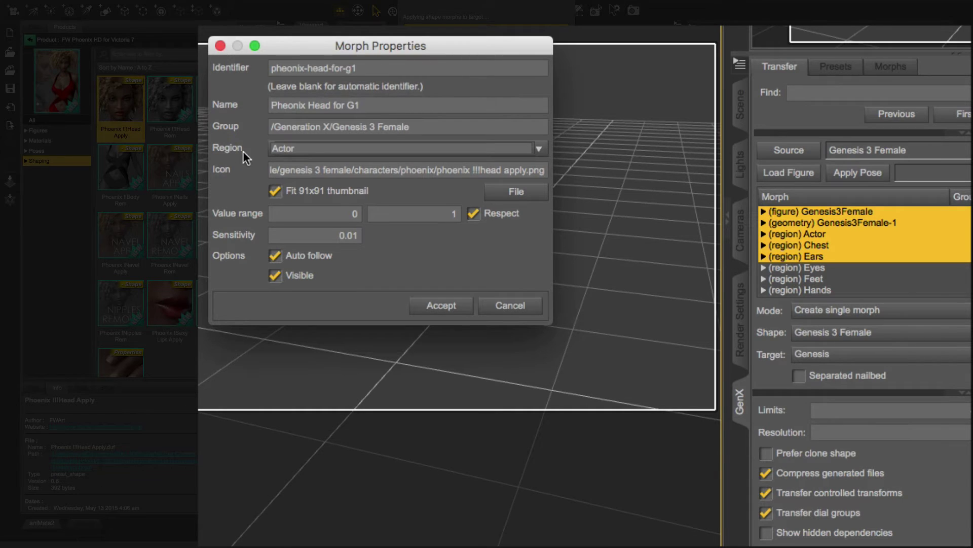
Set the morph's region to Head and its icon to phoenix !!!head apply.png, and accept the morph properties.
click(539, 149)
click(530, 164)
click(513, 198)
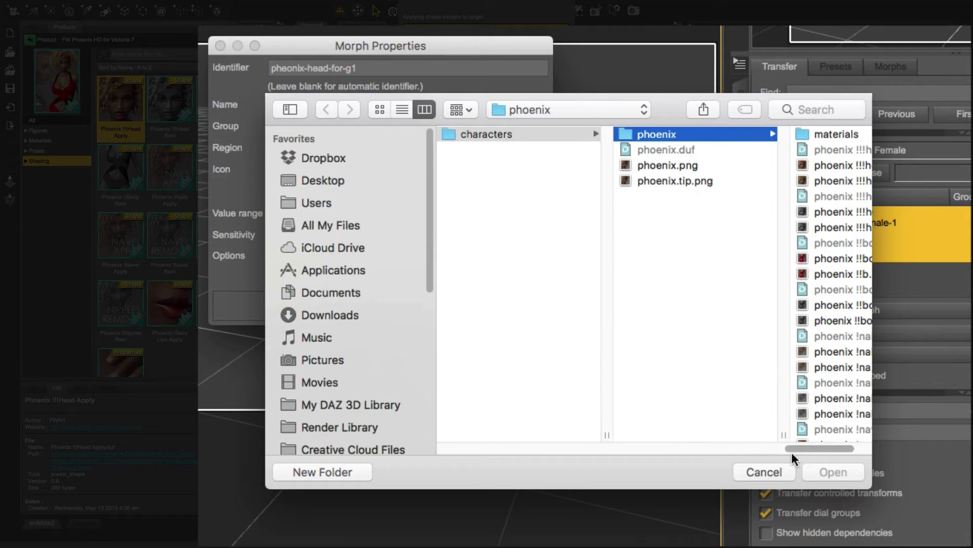
drag(792, 448, 829, 446)
click(776, 165)
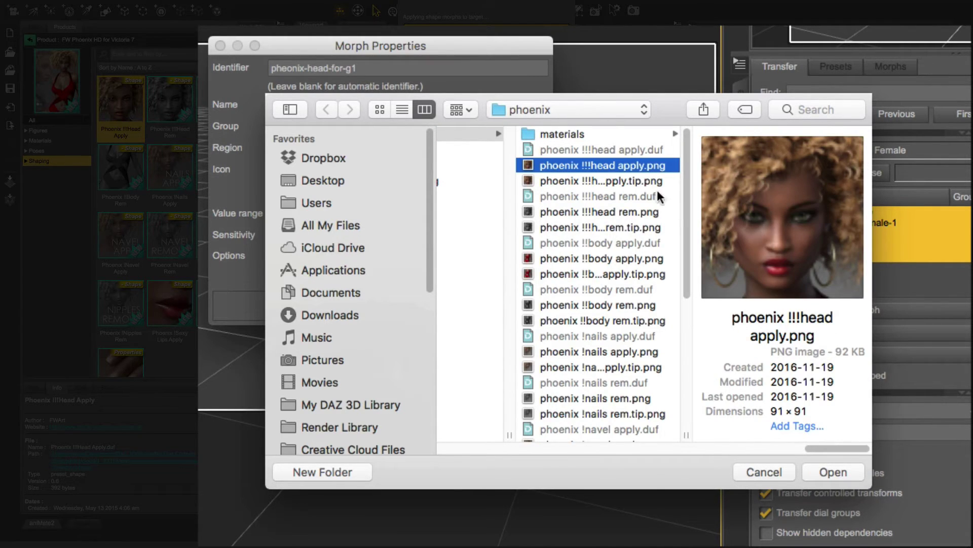
click(625, 179)
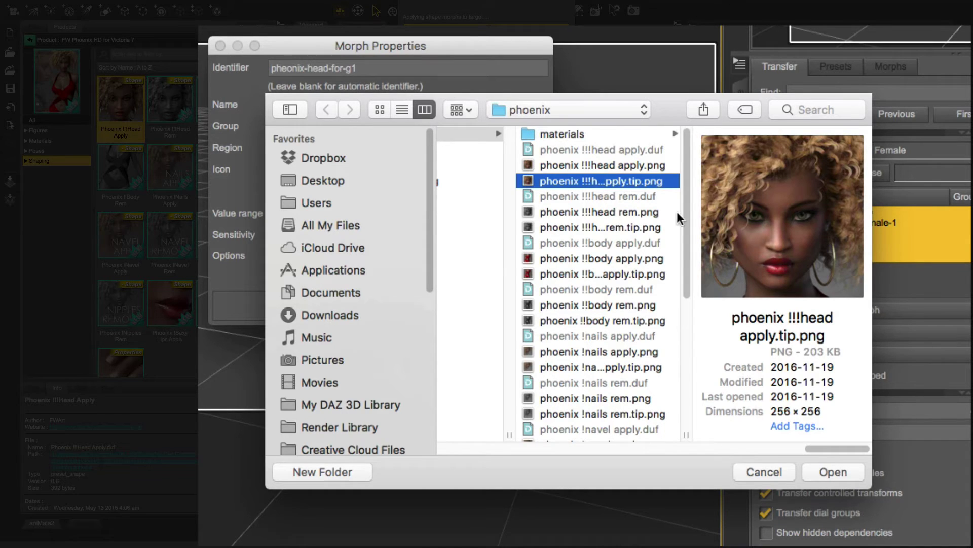
click(647, 165)
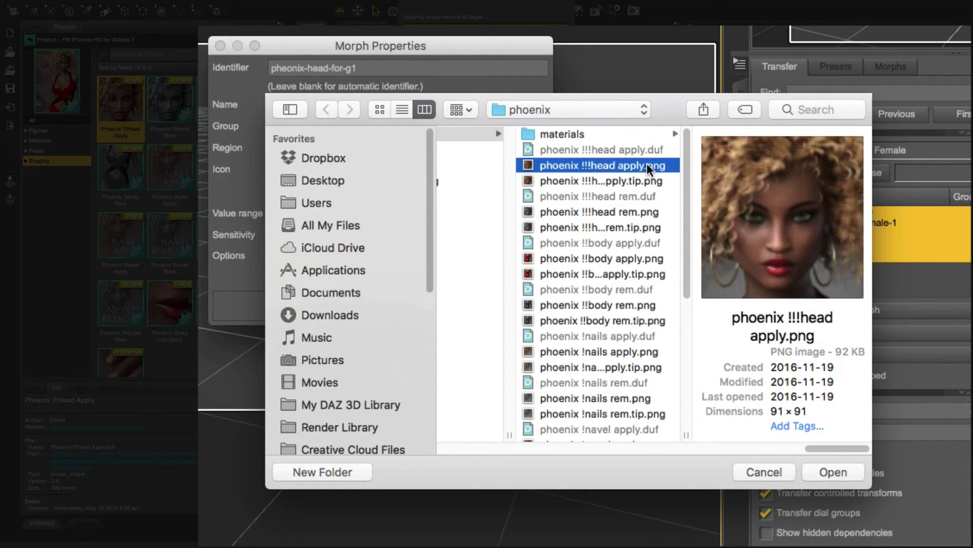
click(834, 472)
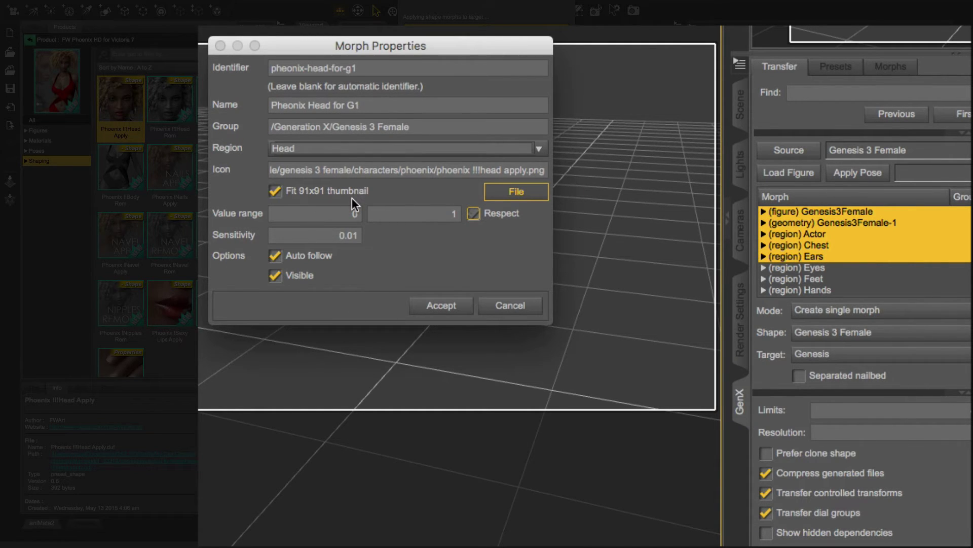
click(446, 305)
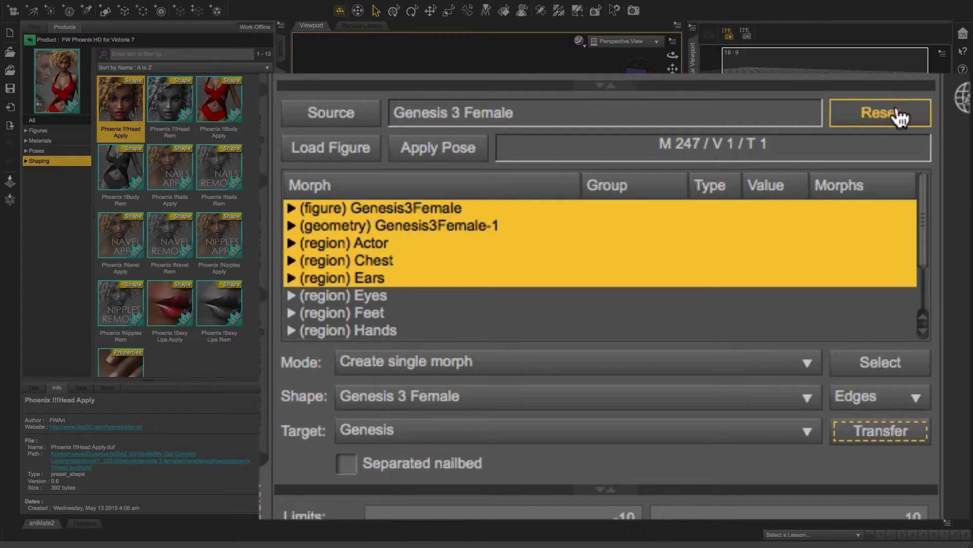
Reset GenX and choose Genesis 3 Female again as the transfer source.
click(900, 119)
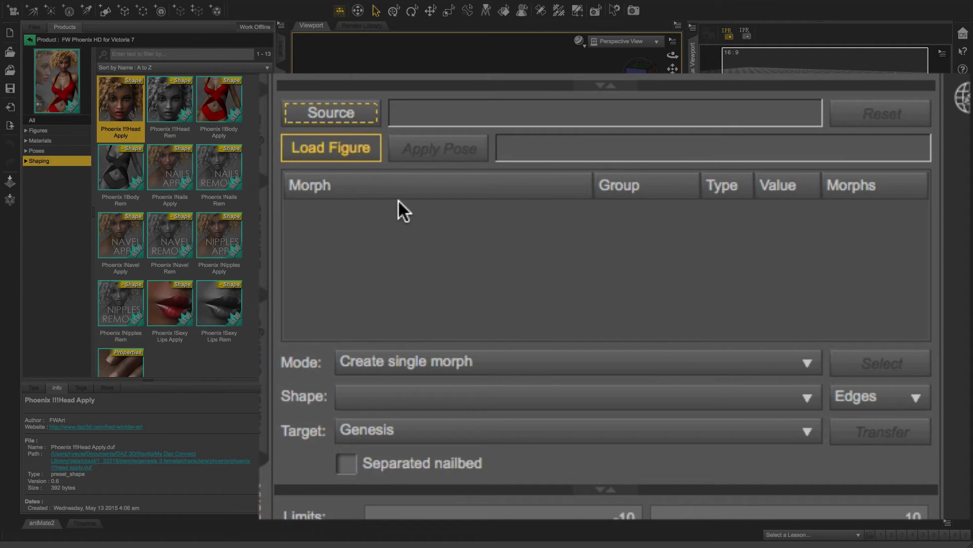
click(332, 115)
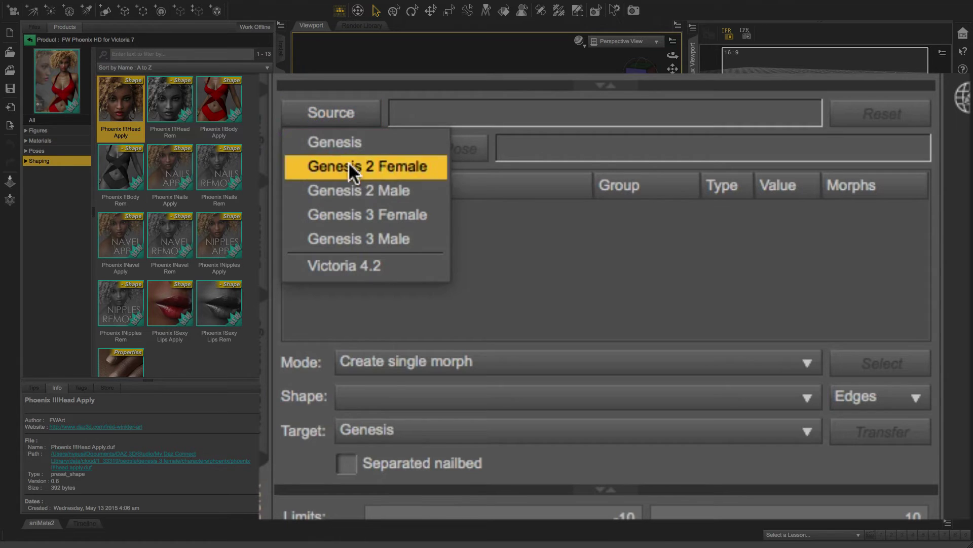
click(363, 214)
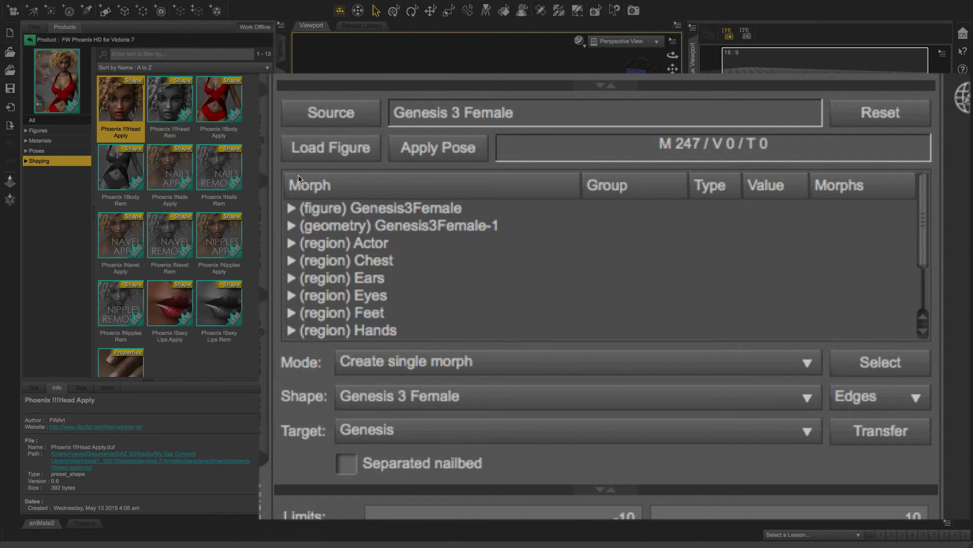
Add Phoenix !!Body Apply to the GenX morph list and start transferring all its non-zero values to Genesis.
click(217, 105)
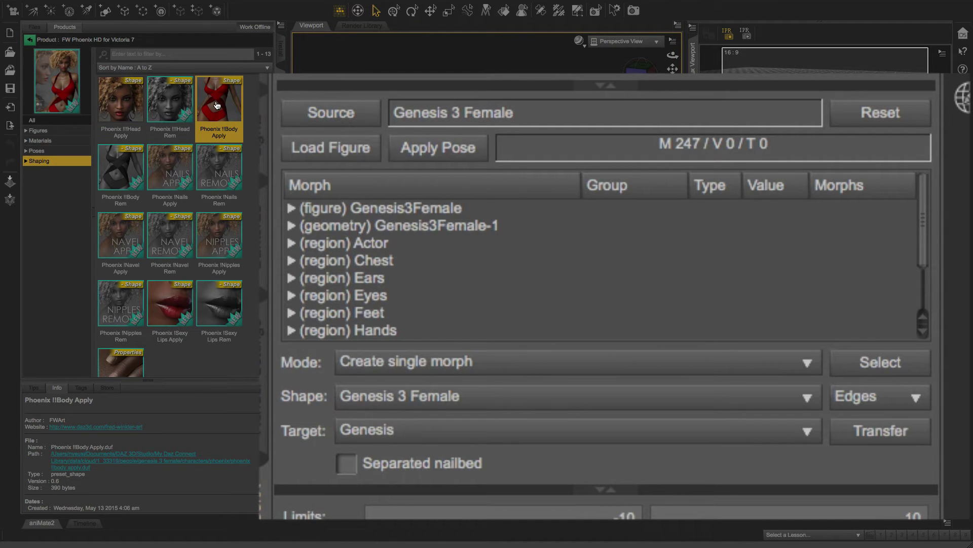
drag(217, 105, 639, 259)
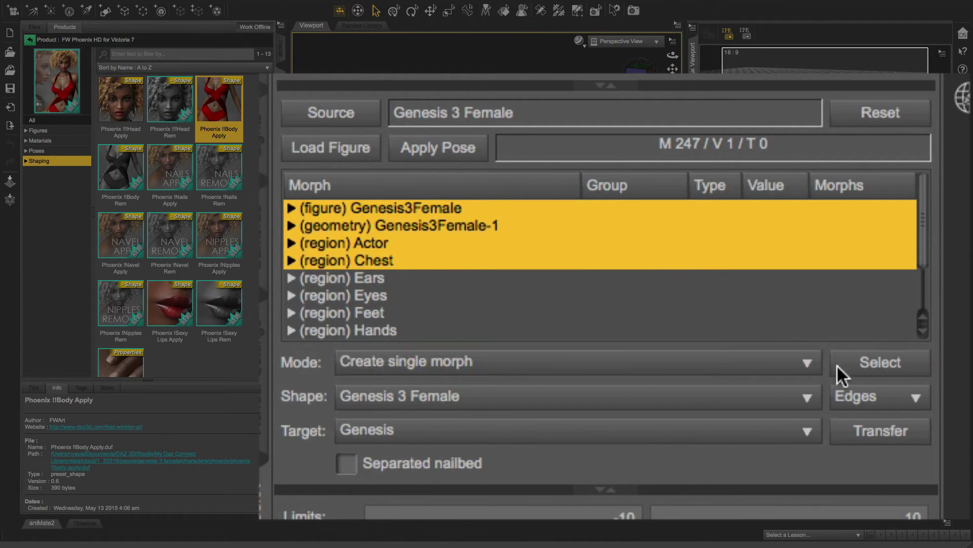
click(875, 364)
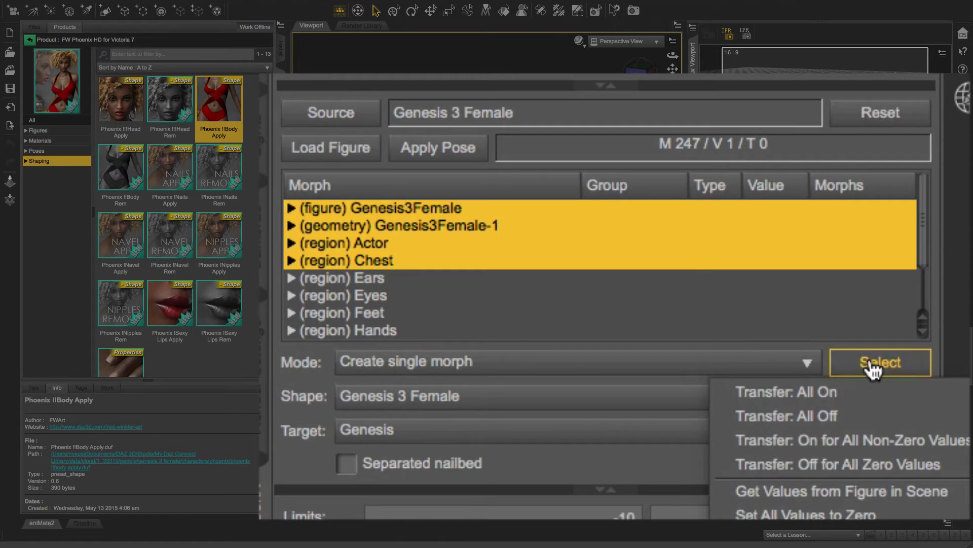
click(843, 444)
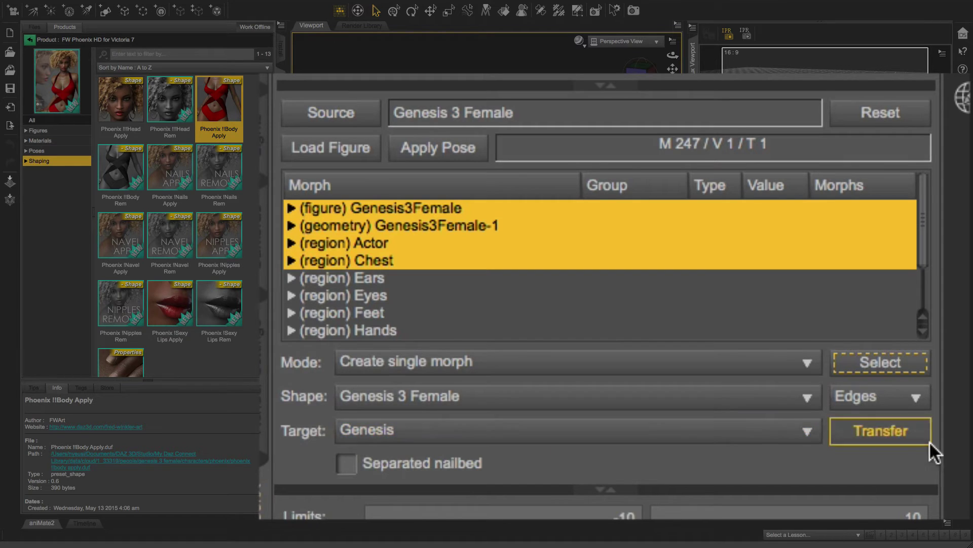
click(902, 433)
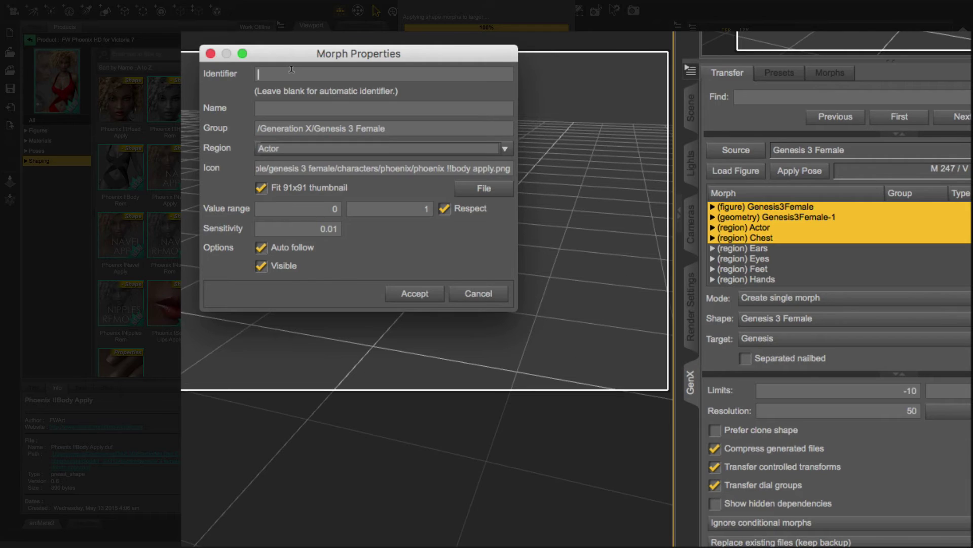
Enter pheonix-body-for-g1 as the body morph's identifier and Pheonix Body for G1 as its name.
text(pheonix-body-for-g1)
key(Tab)
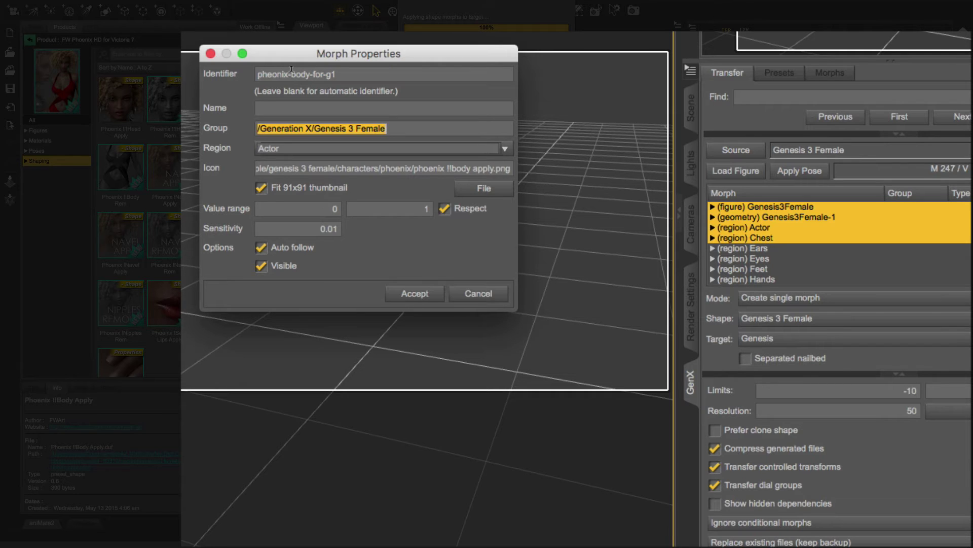
key(shift+Tab)
text(P)
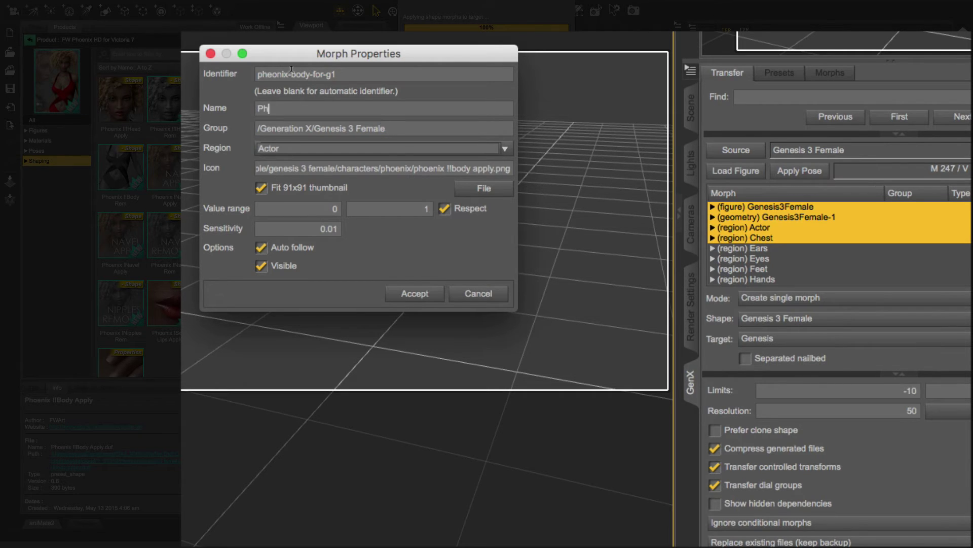
text(heonix Body for G1)
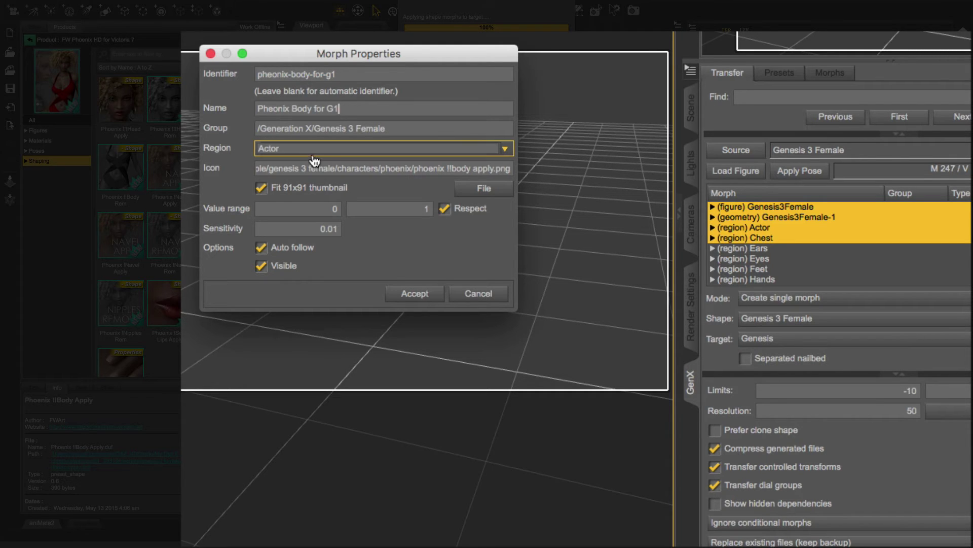
Use phoenix !!body apply.png as the body morph's icon and accept the morph properties.
click(487, 189)
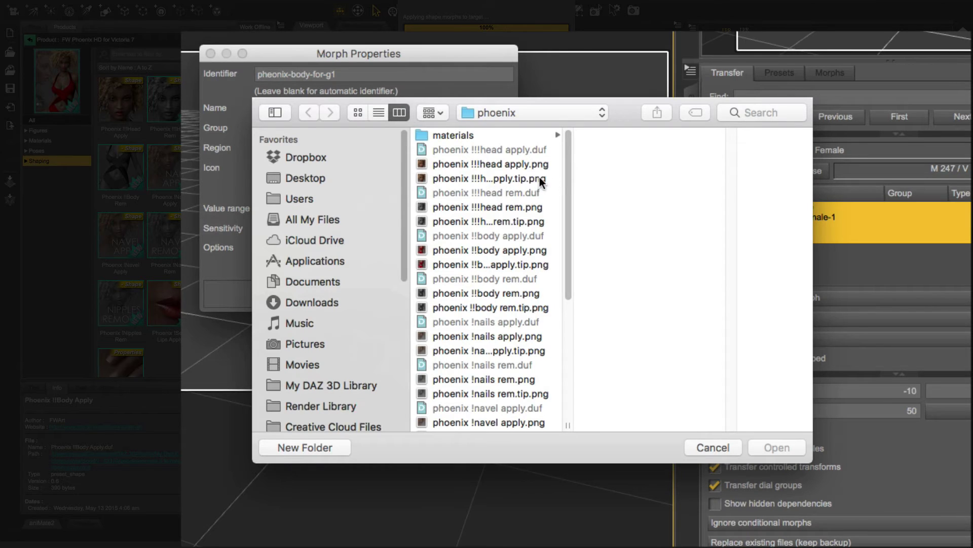
click(501, 249)
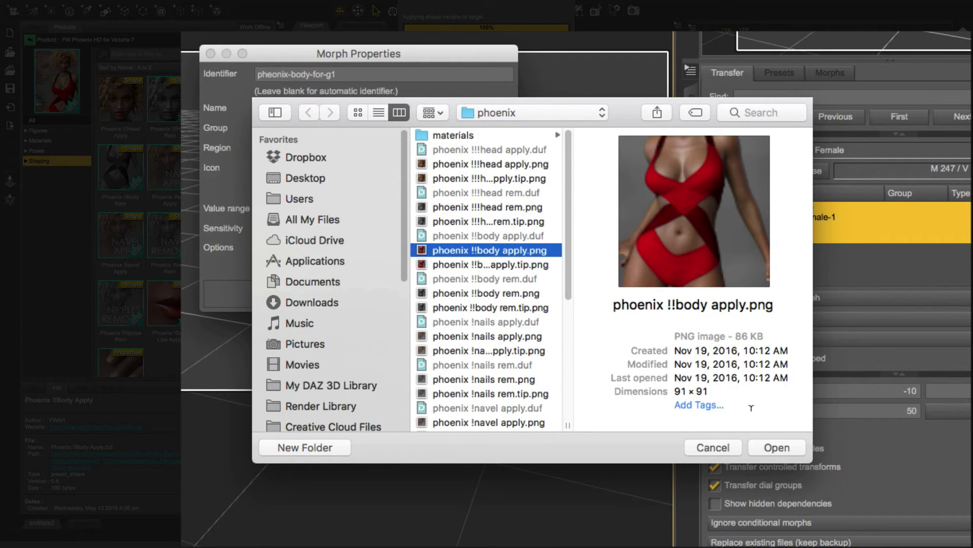
click(778, 447)
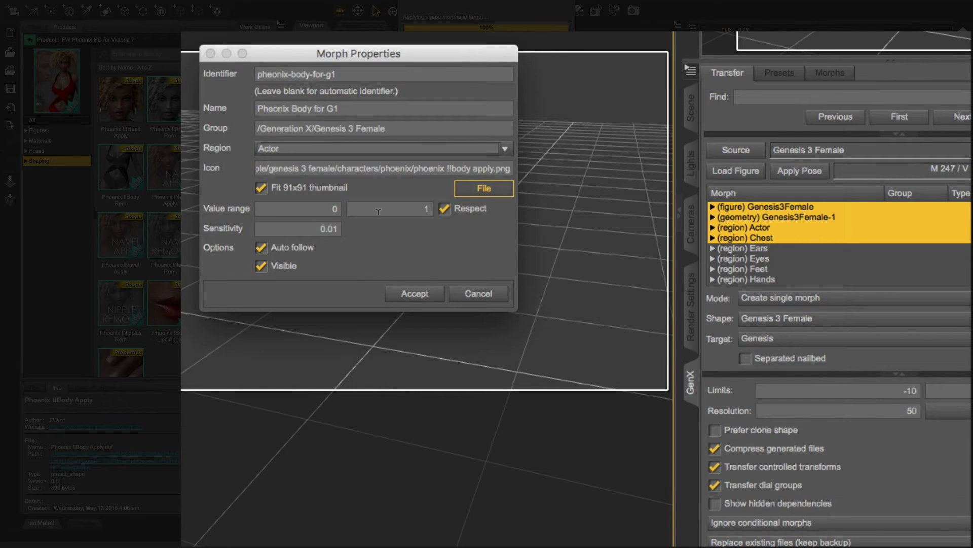
click(414, 294)
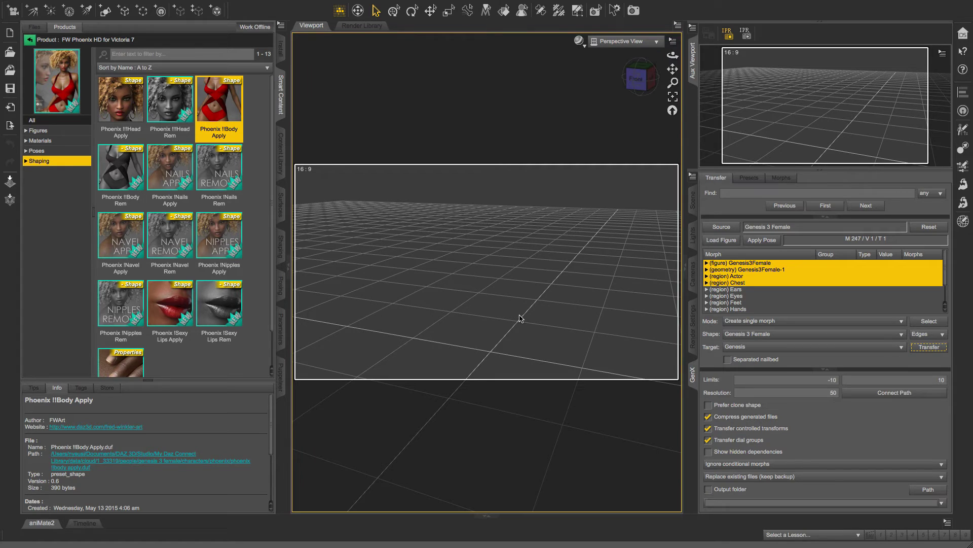
Reset GenX and load the Genesis figure from the Genesis Starter Essentials product into the scene.
click(928, 229)
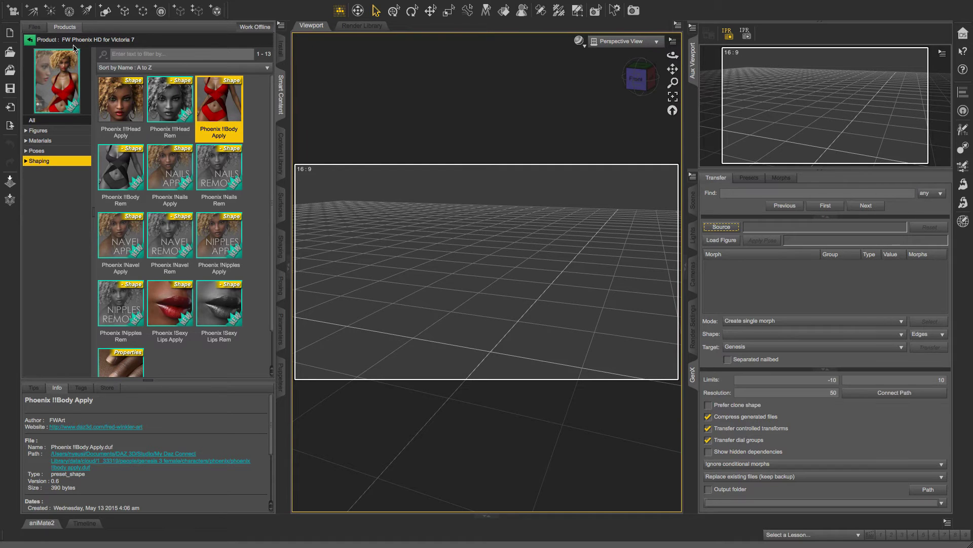
click(30, 40)
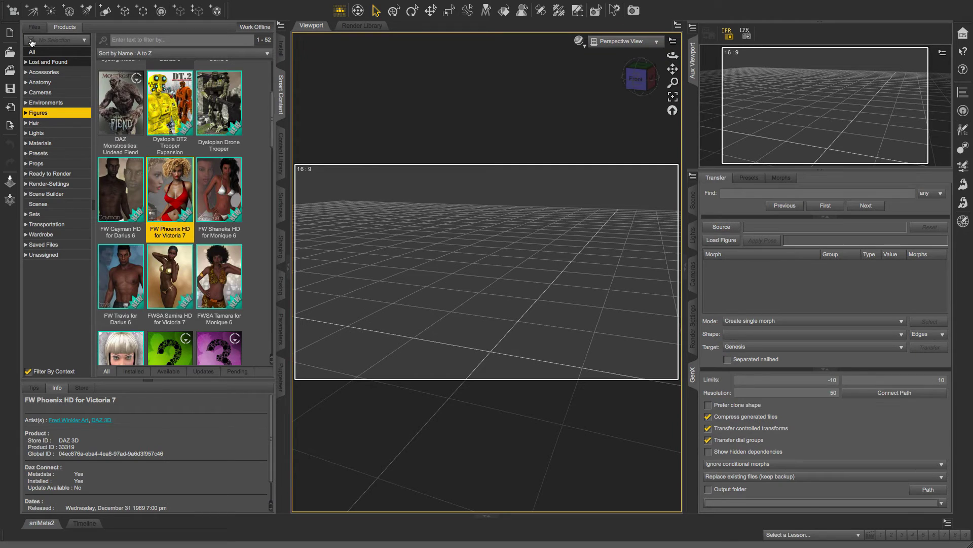
mouse_move(151, 92)
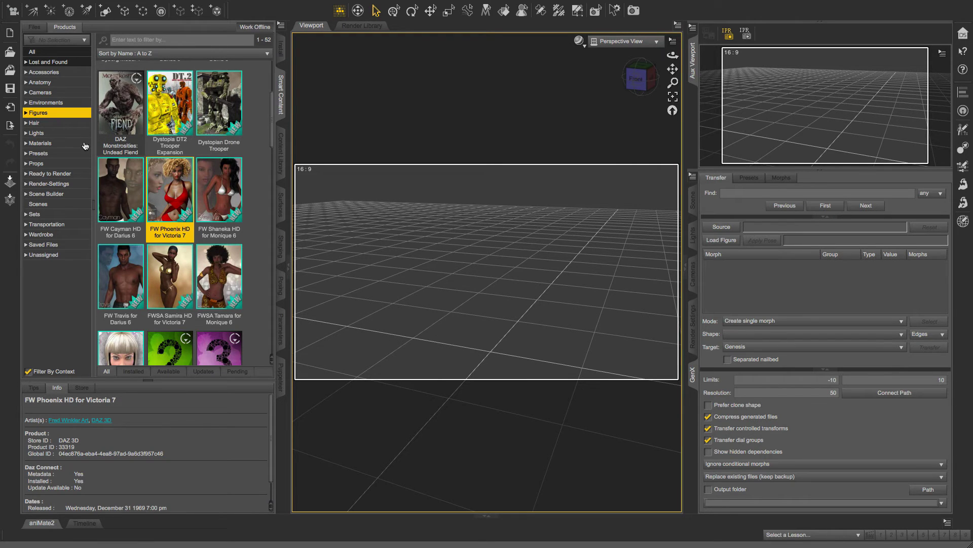
drag(273, 100, 272, 149)
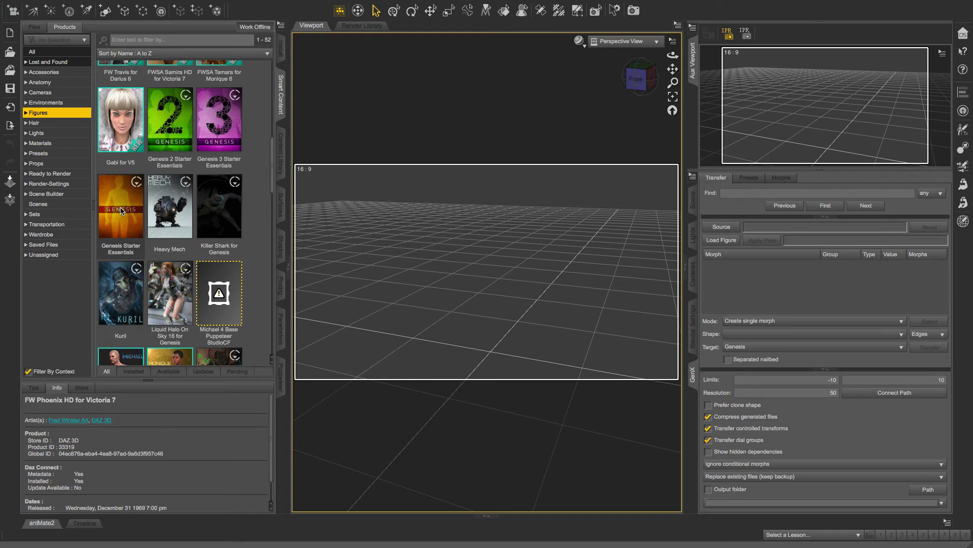
double_click(121, 211)
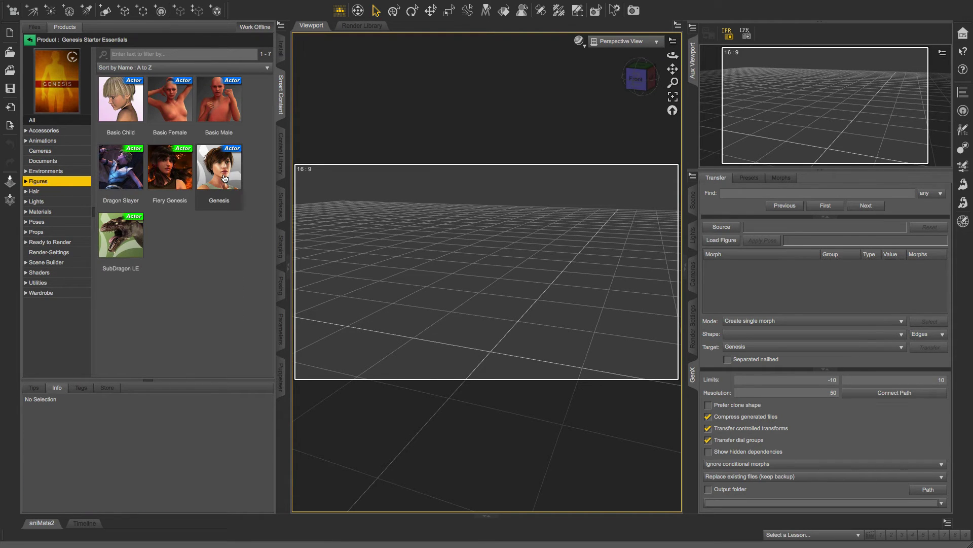
double_click(223, 177)
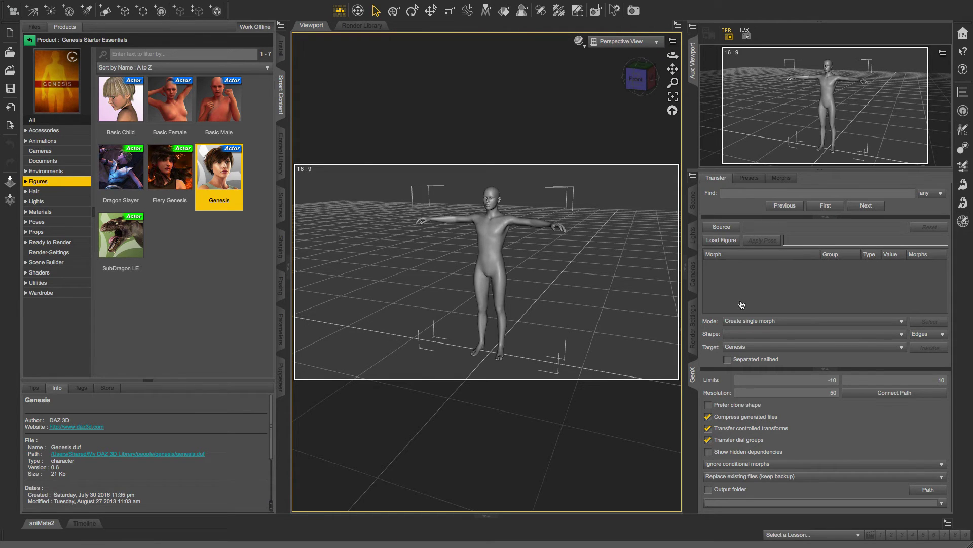
Set the Genesis 3 Female shape in the Genesis figure's Actor > Generation X shaping category to 1.00.
click(694, 380)
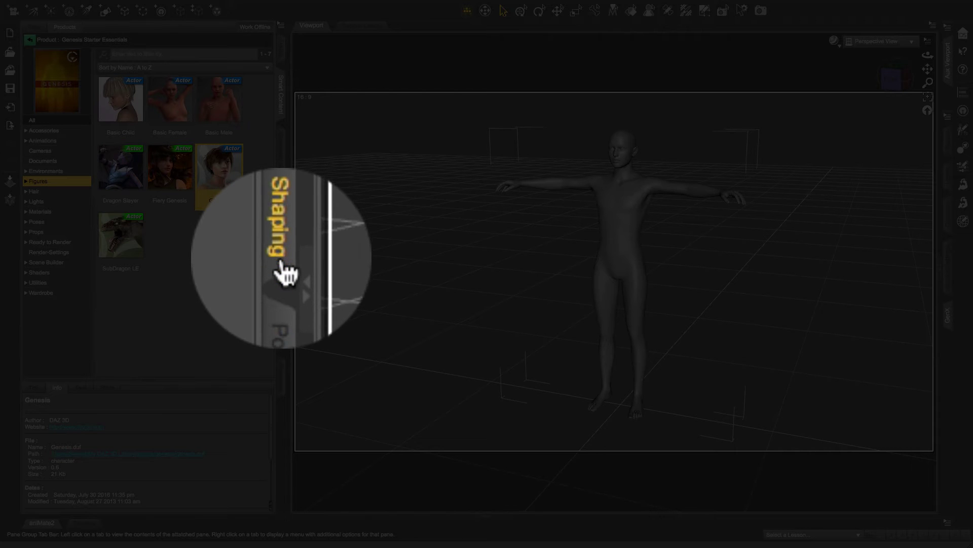
click(280, 246)
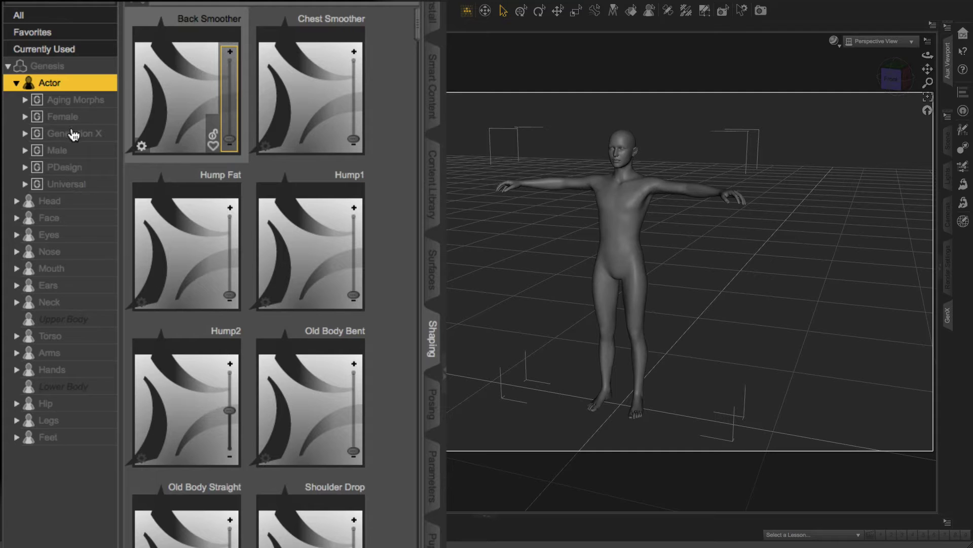
click(74, 134)
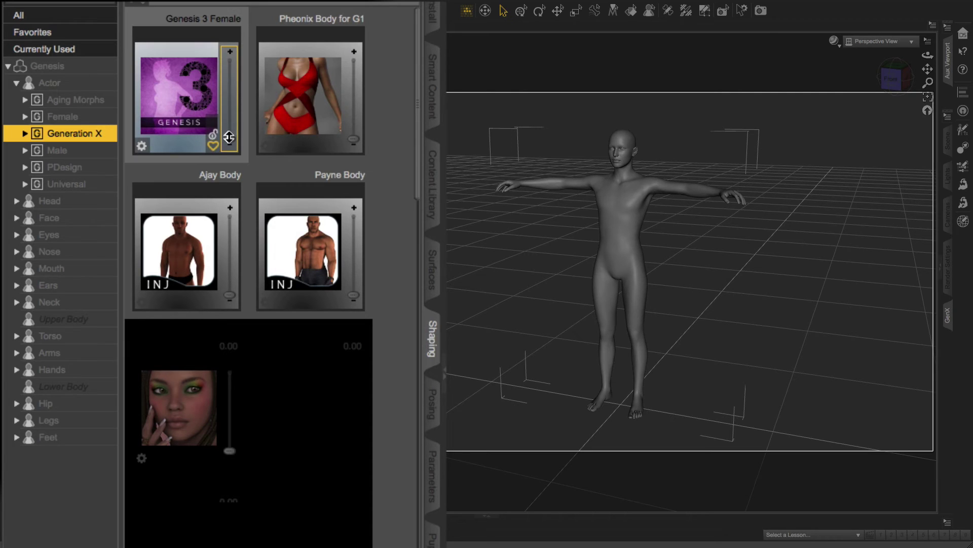
drag(229, 137, 233, 29)
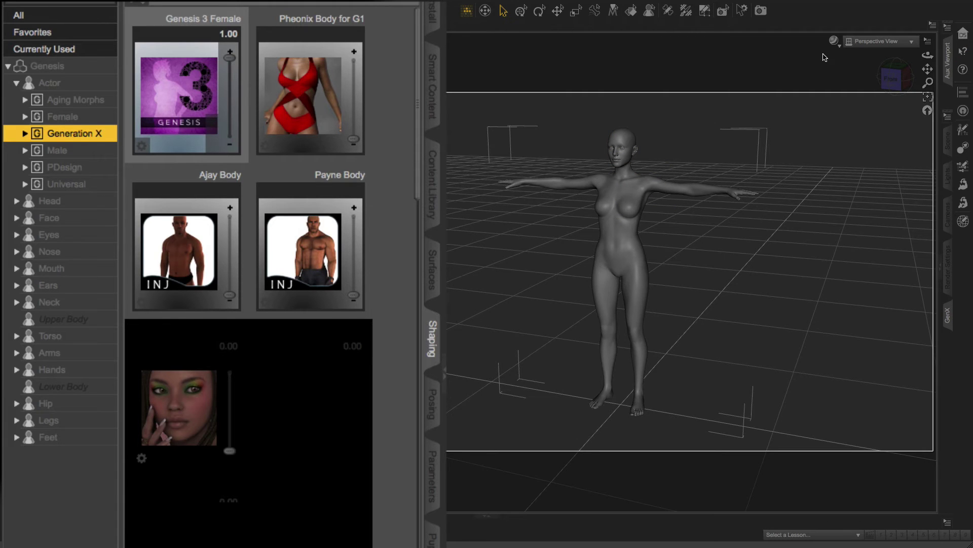
Set the Pheonix Body for G1 morph to 1.00, undoing and reapplying it once to compare the body shape.
drag(893, 78, 895, 77)
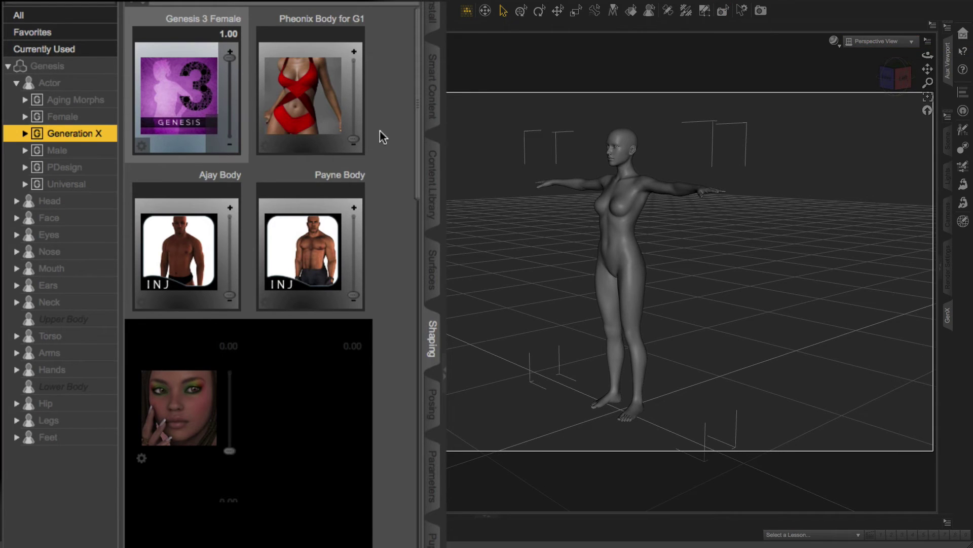
drag(355, 140, 362, 6)
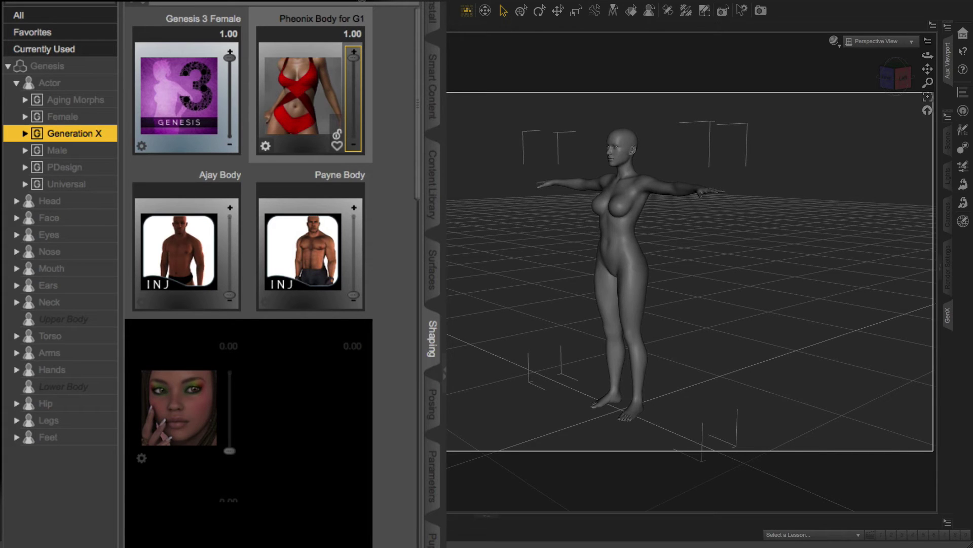
scroll(715, 229, up, 2)
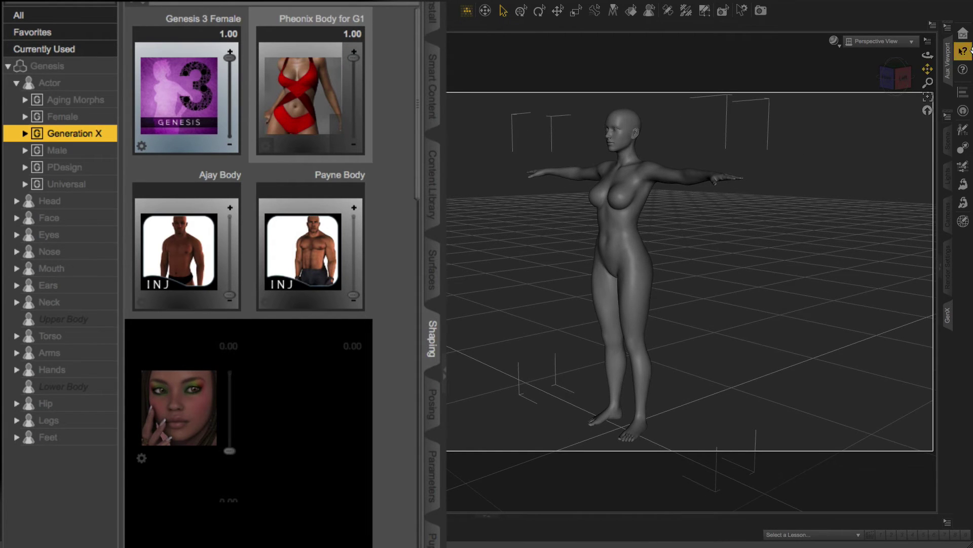
scroll(893, 76, up, 2)
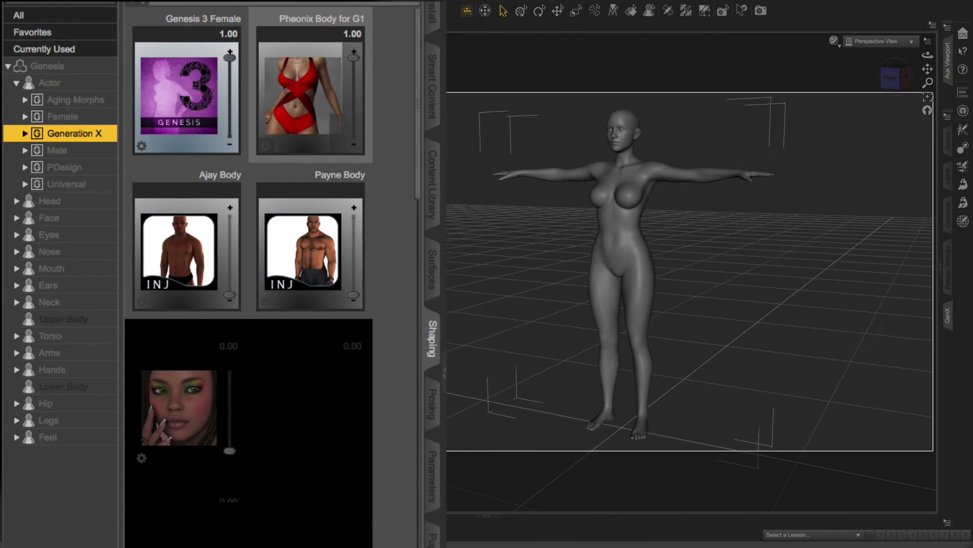
scroll(892, 76, up, 1)
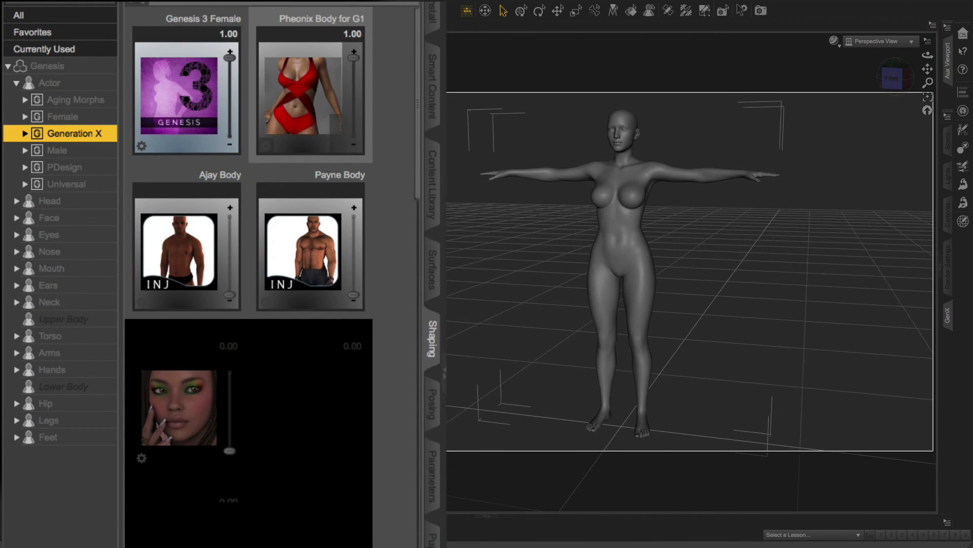
key(ctrl+z)
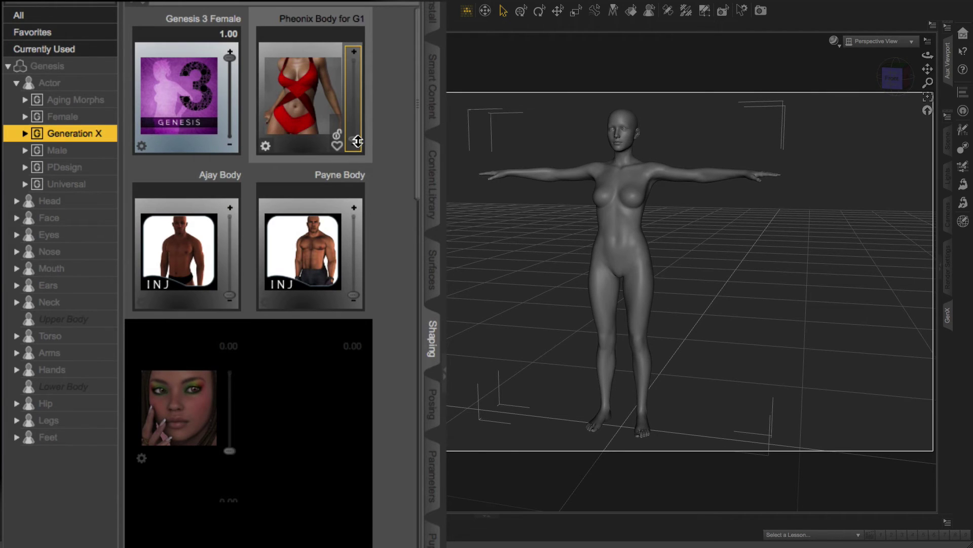
drag(354, 140, 354, 57)
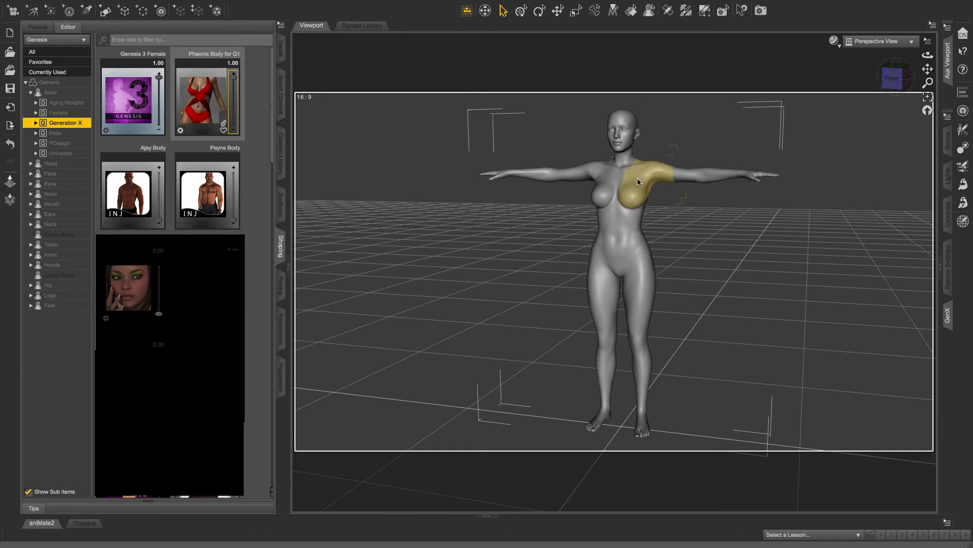
Select the Genesis head, frame it from the front and list the Head category's Generation X morphs.
click(619, 132)
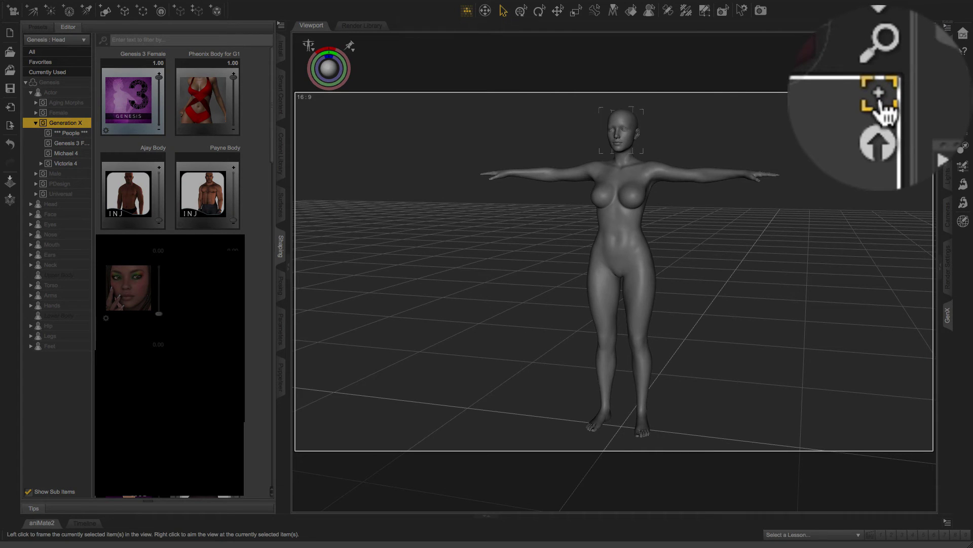
click(881, 106)
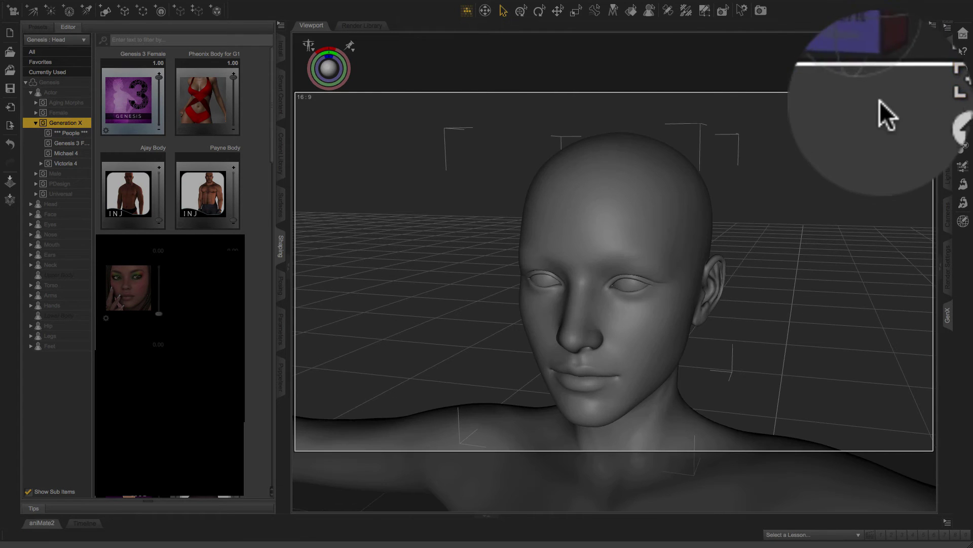
click(892, 80)
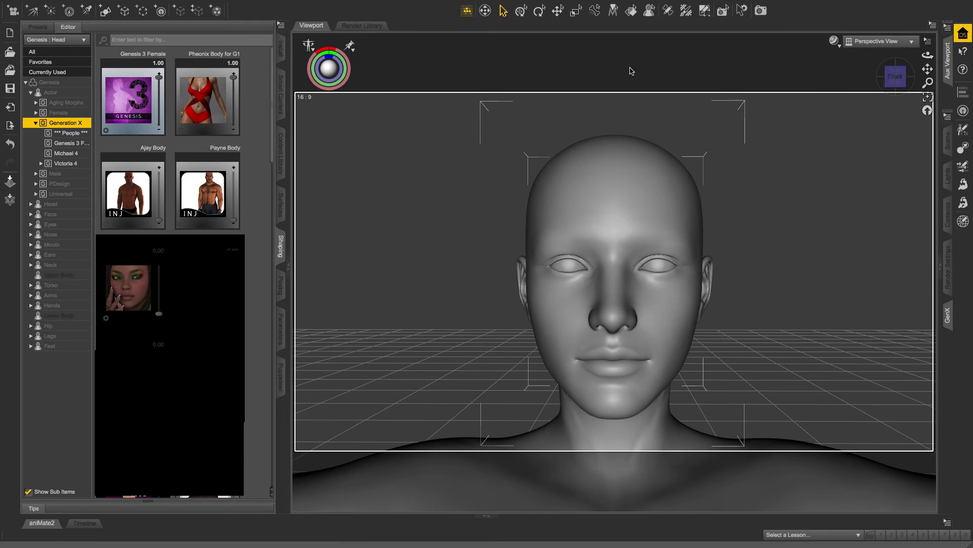
click(31, 92)
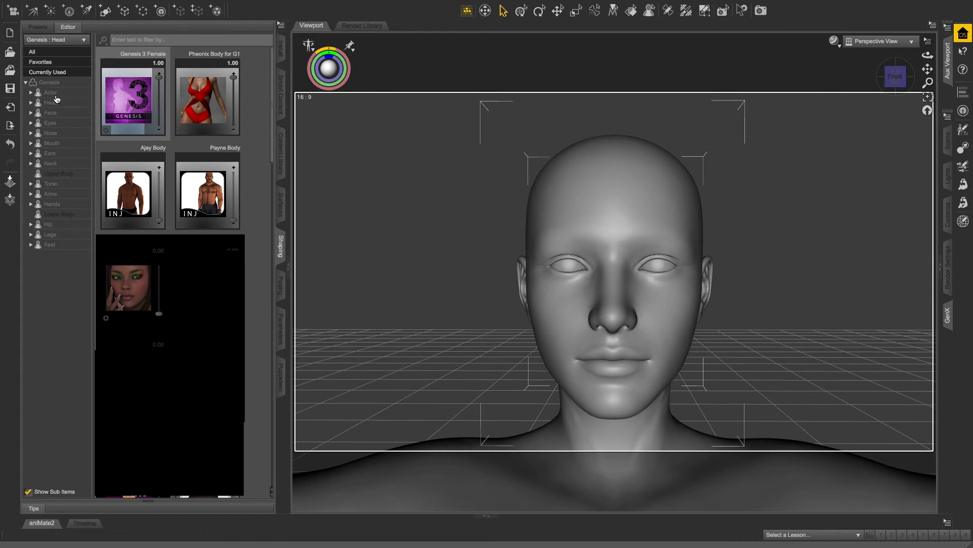
click(31, 103)
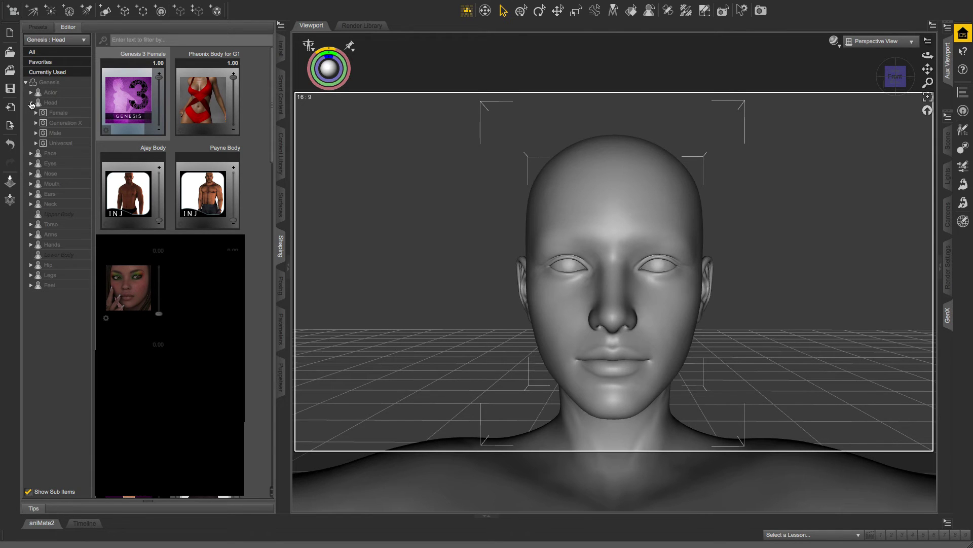
click(57, 124)
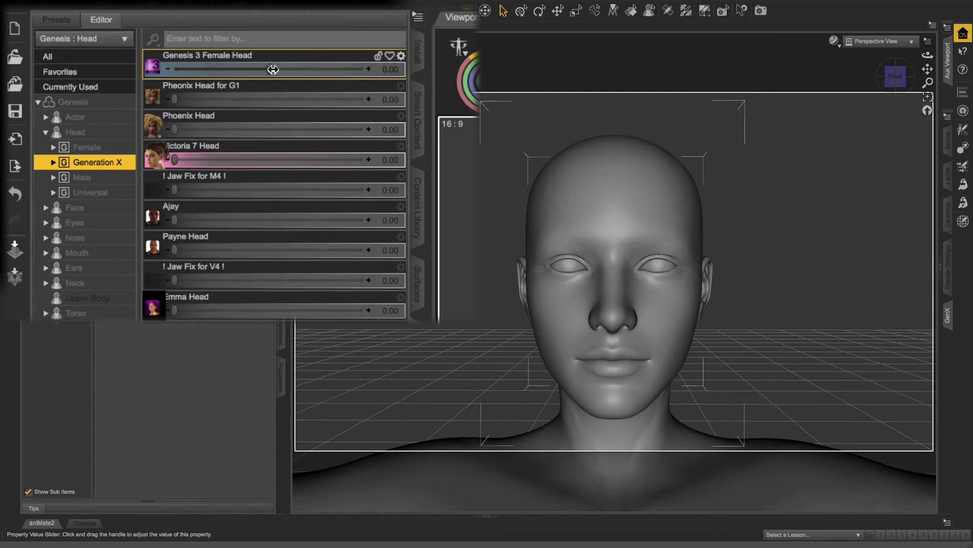
Try the Pheonix Head for G1 and Genesis 3 Female Head morphs at 1.00, and undo both.
mouse_move(272, 69)
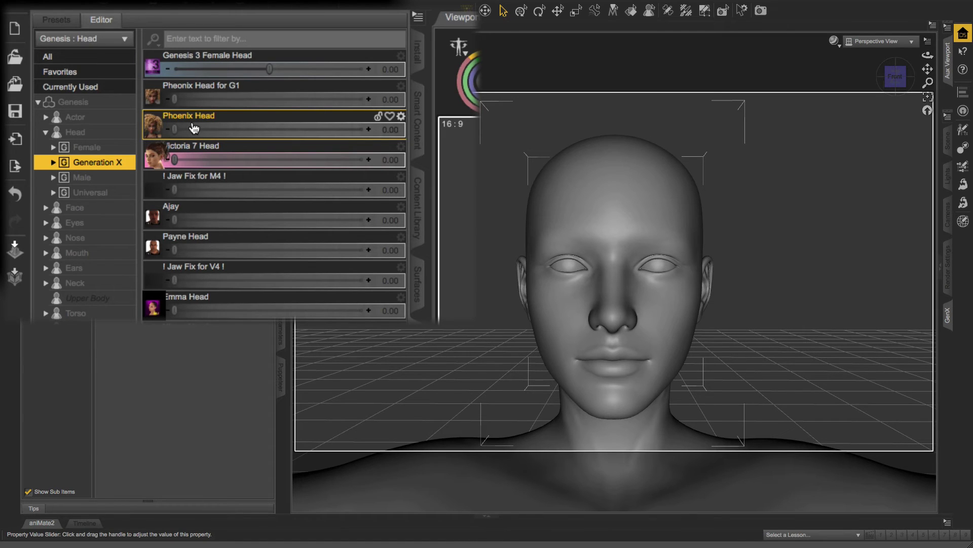
mouse_move(194, 128)
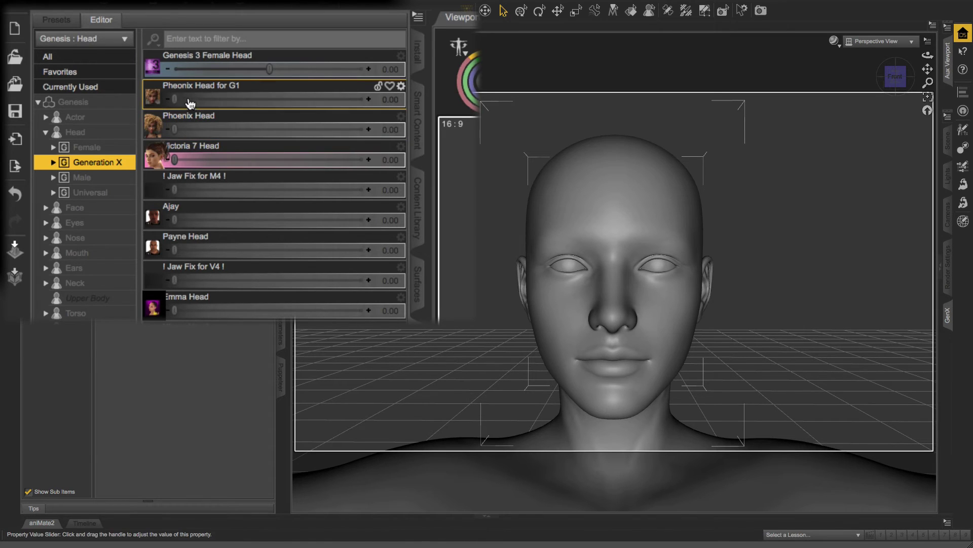
mouse_move(176, 99)
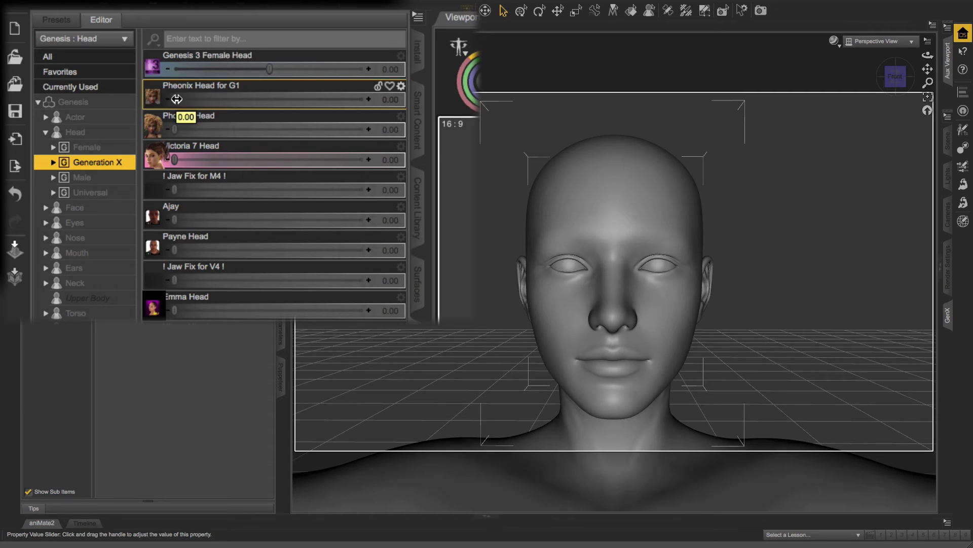
drag(177, 99, 389, 108)
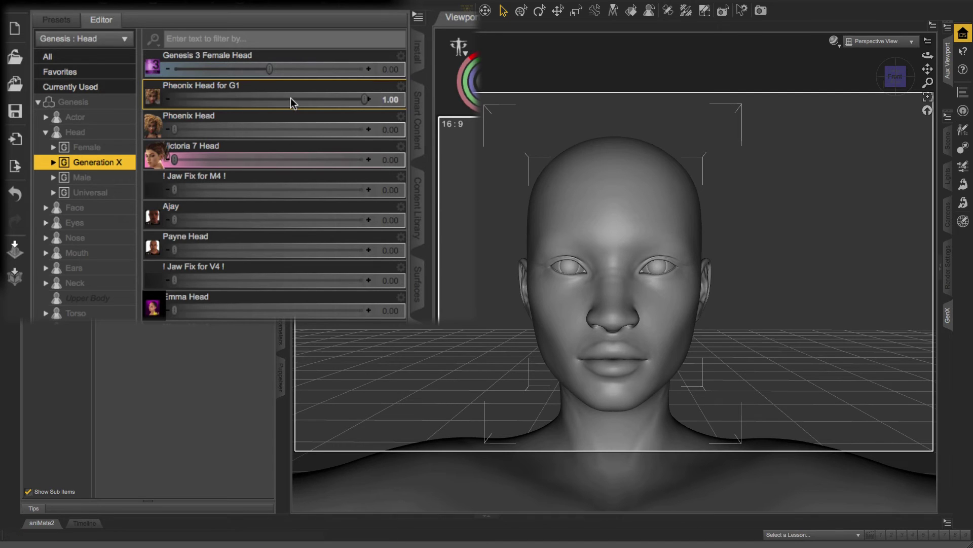
drag(354, 76, 401, 77)
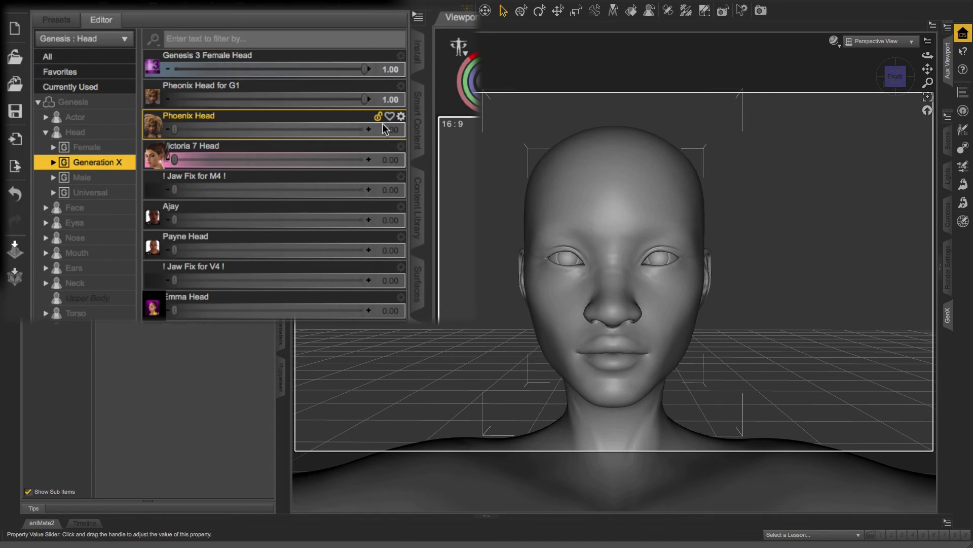
key(ctrl+z)
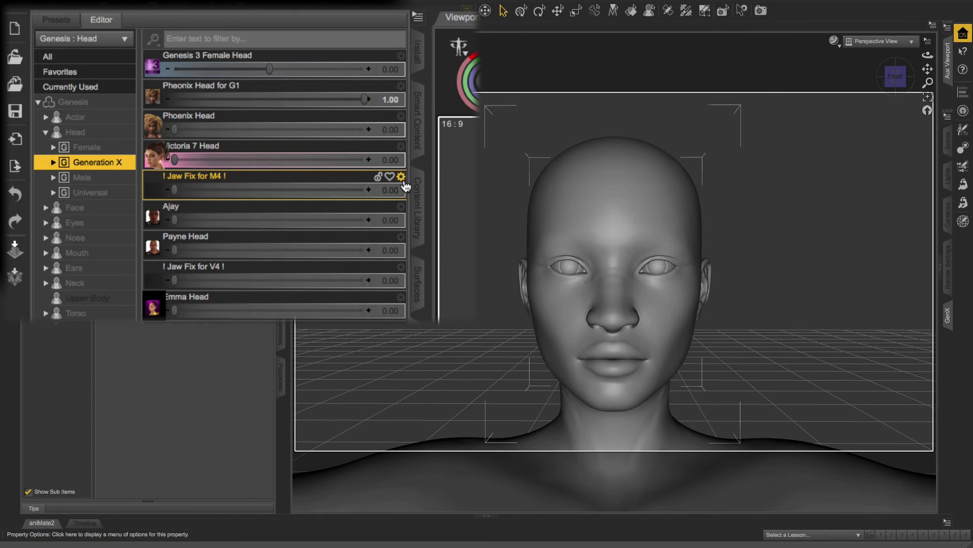
key(ctrl+z)
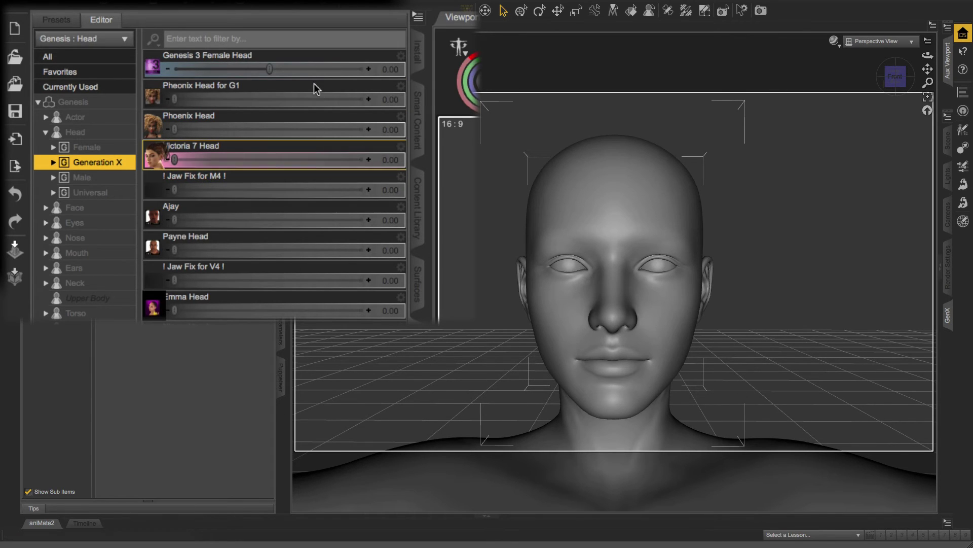
Set both Genesis 3 Female Head and Pheonix Head for G1 to 1.00 and check the head from the side.
key(ctrl+y)
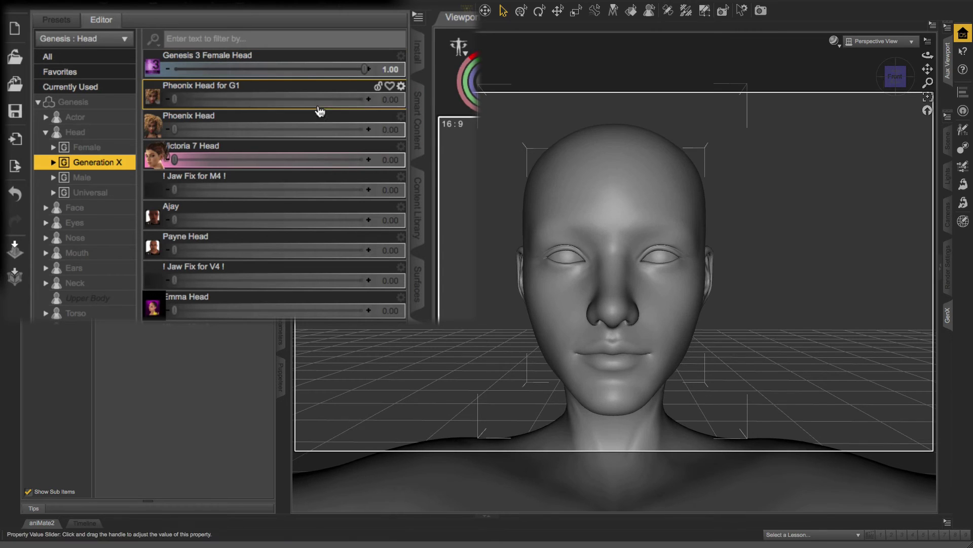
drag(174, 99, 403, 110)
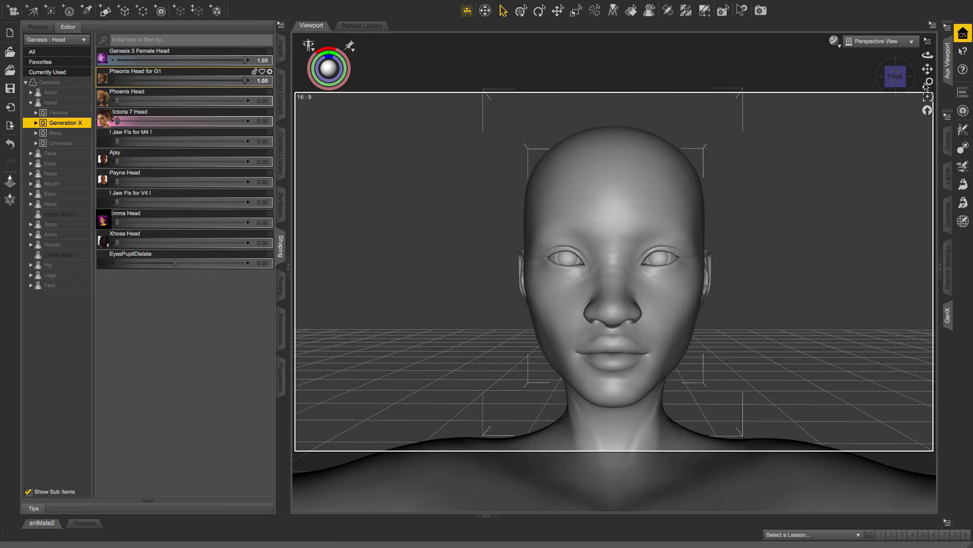
click(907, 82)
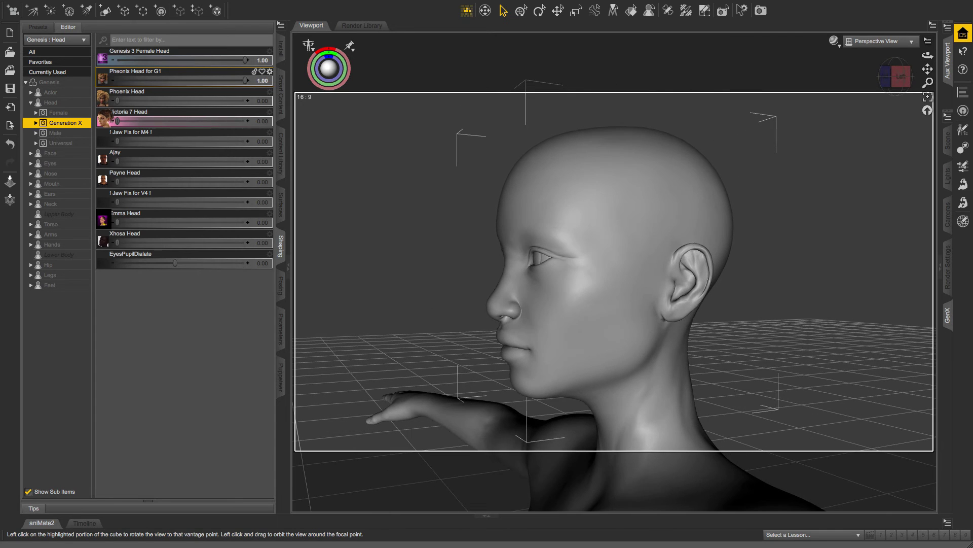
click(885, 77)
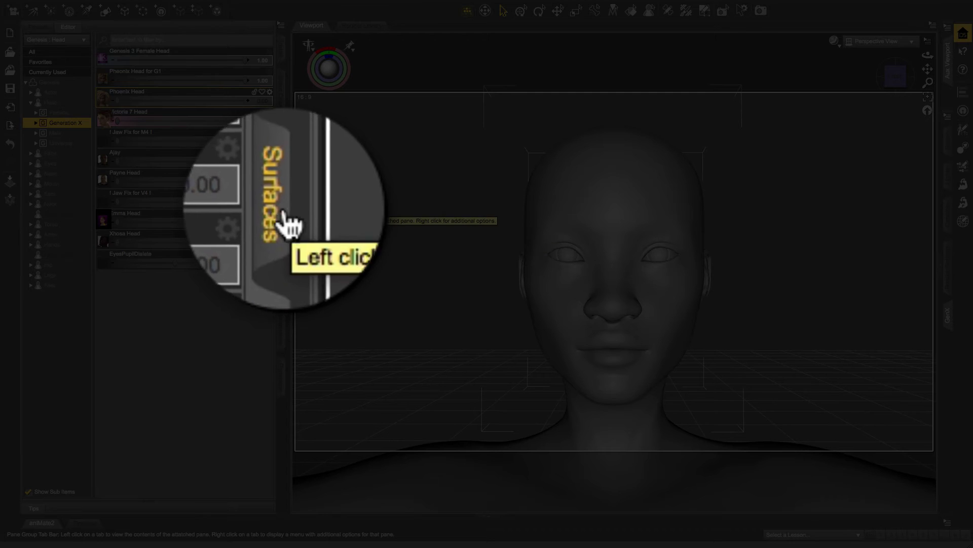
Apply the !MATAll skin material from the Feminine material presets to the Genesis figure.
click(283, 205)
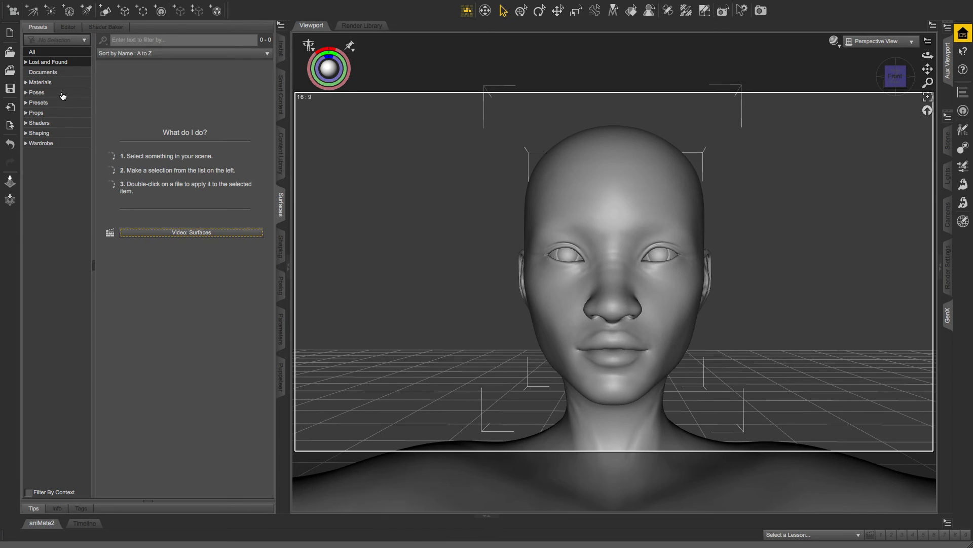
click(40, 83)
click(26, 83)
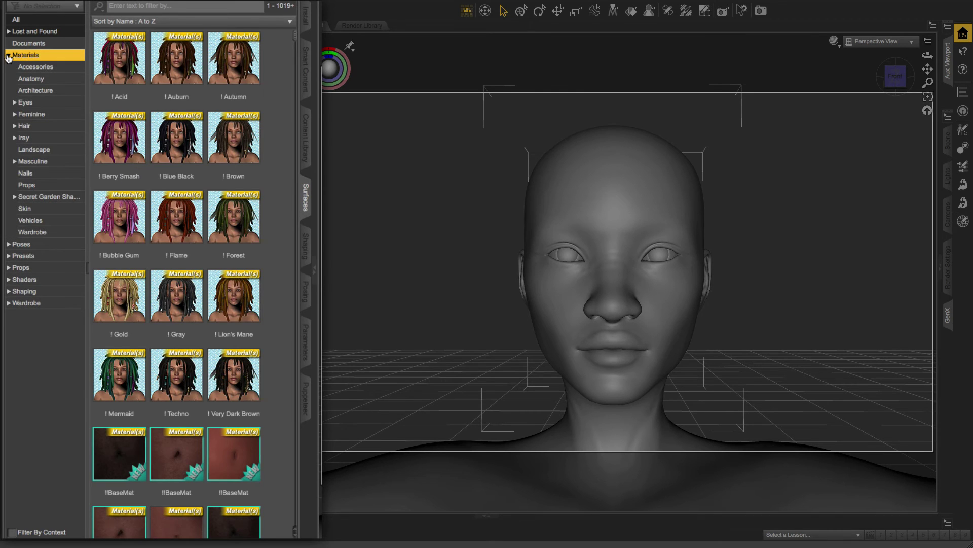
click(32, 115)
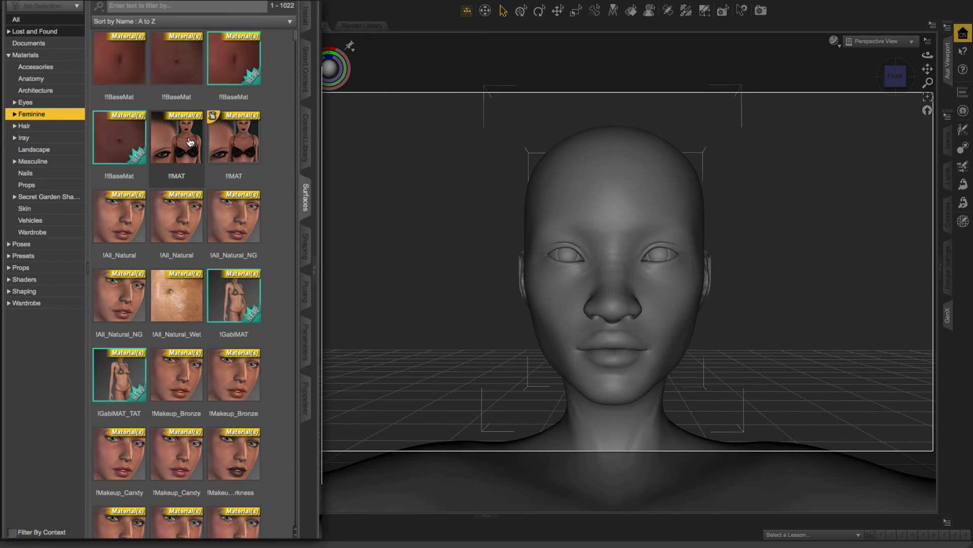
scroll(191, 142, down, 5)
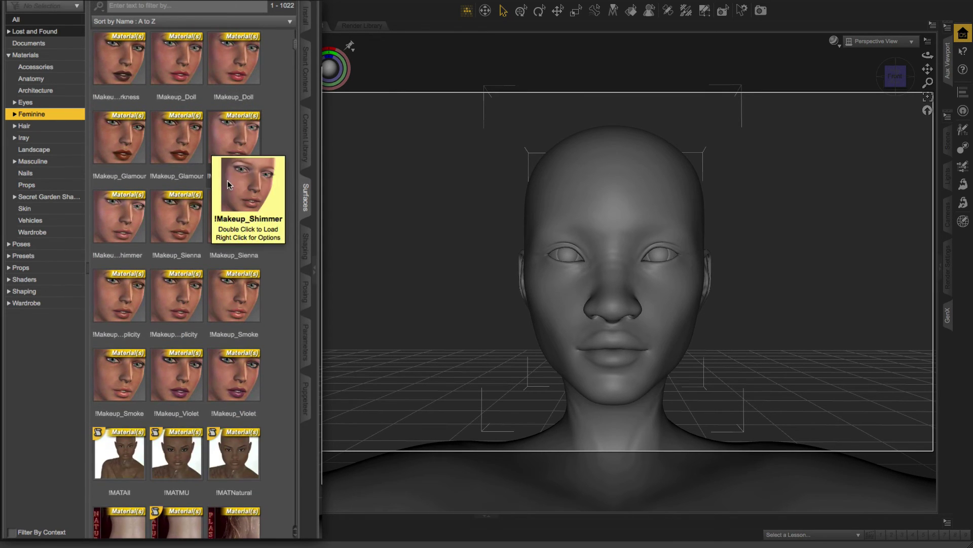
click(129, 459)
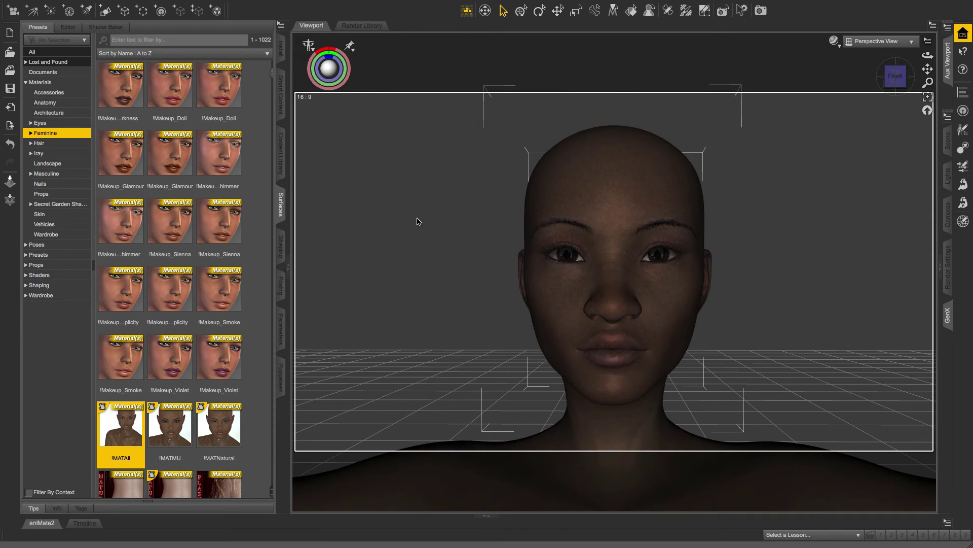
Try the Genesis 3 Female Head morph at 0 on the Genesis head and restore it to 1.00.
click(281, 247)
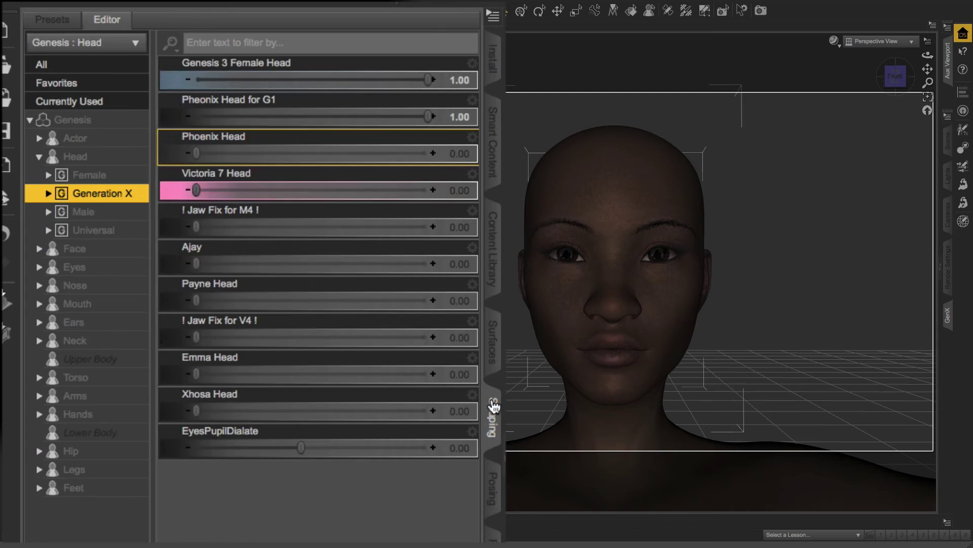
click(456, 80)
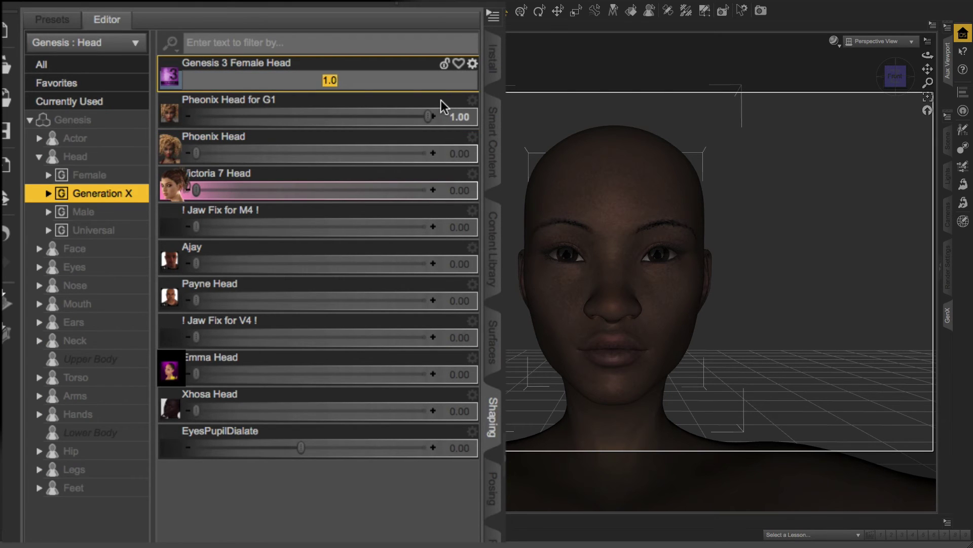
text(0)
key(Return)
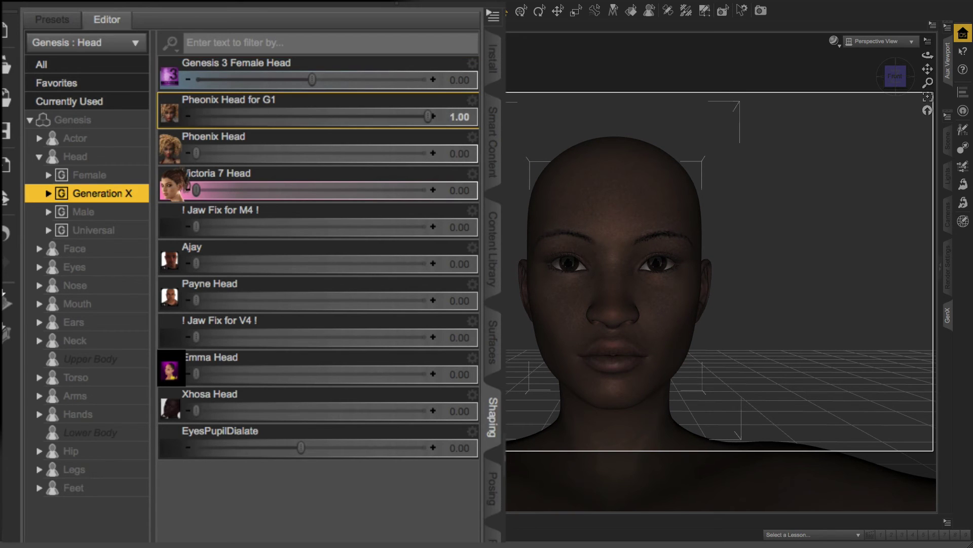
drag(312, 80, 462, 81)
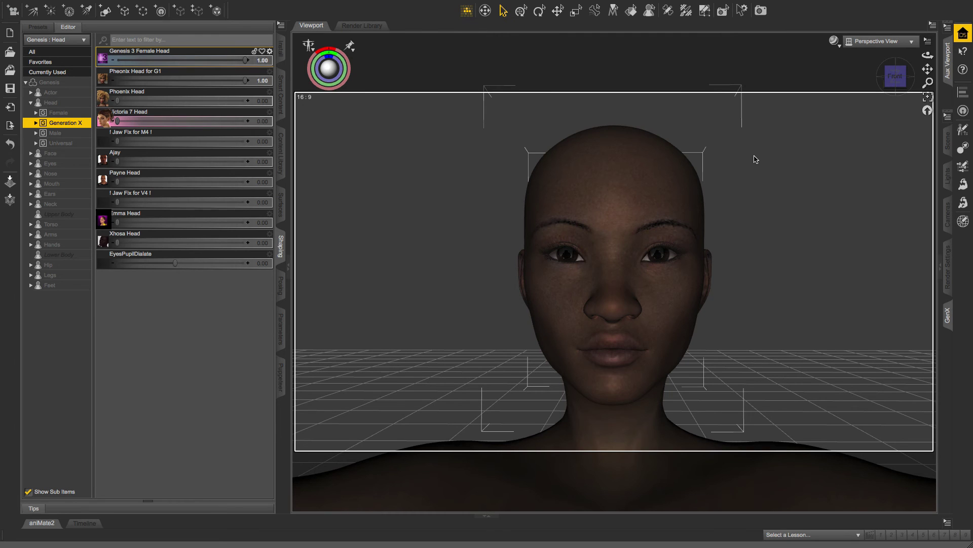
Open the Uzilite2010 clothing folder among the Poser-format figures of My DAZ 3D Library.
click(307, 138)
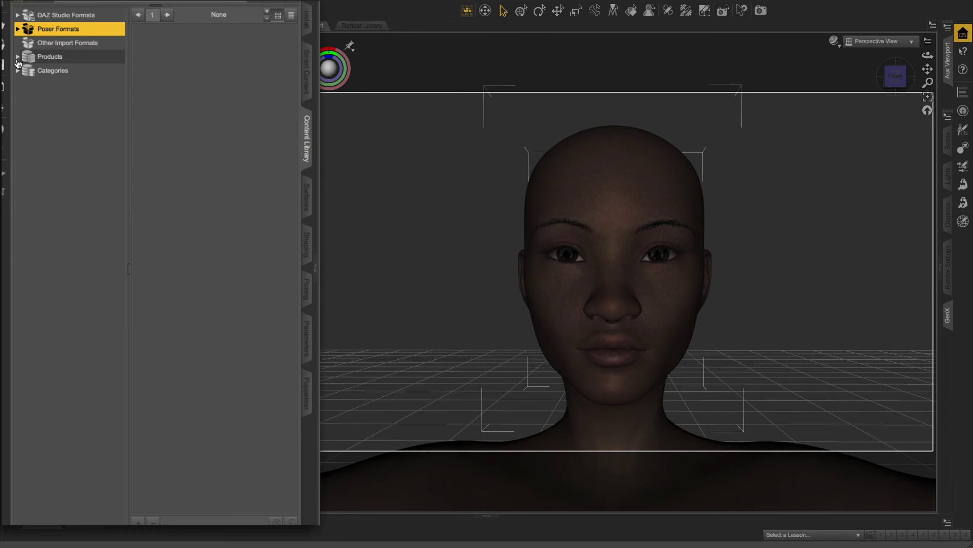
click(17, 29)
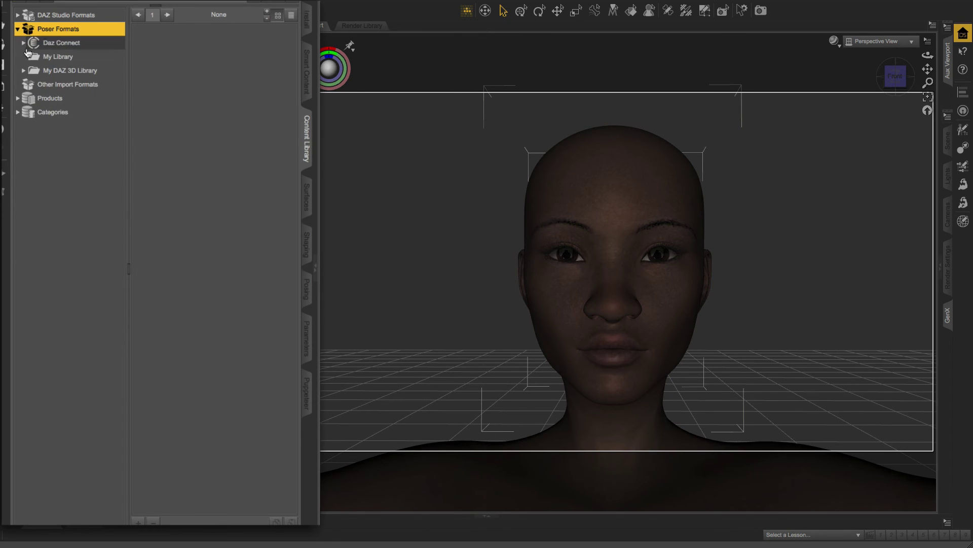
click(23, 71)
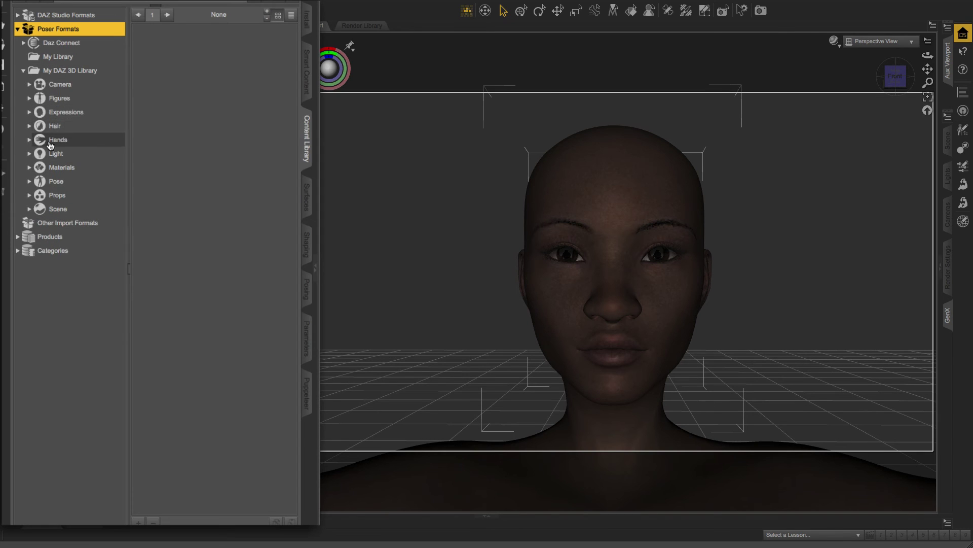
click(29, 99)
scroll(70, 145, down, 5)
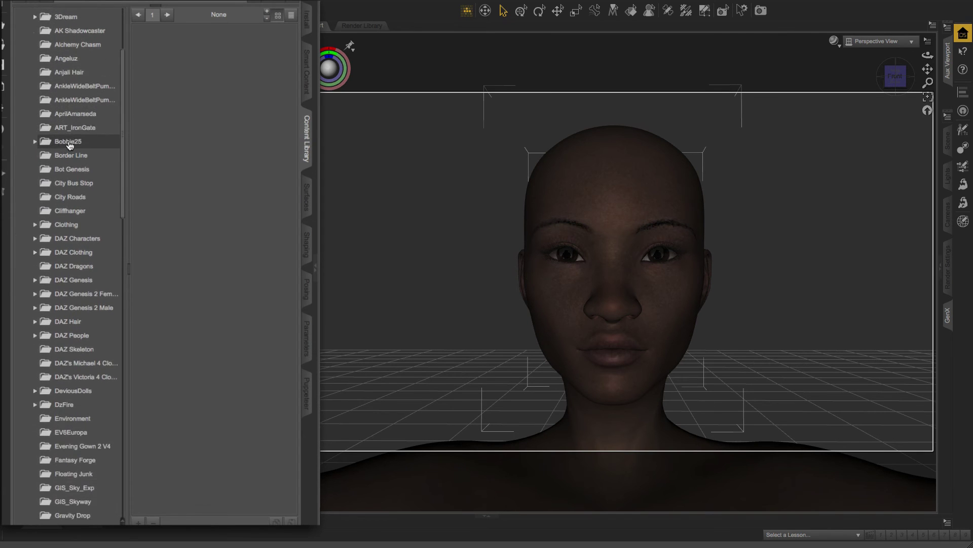
scroll(70, 145, down, 9)
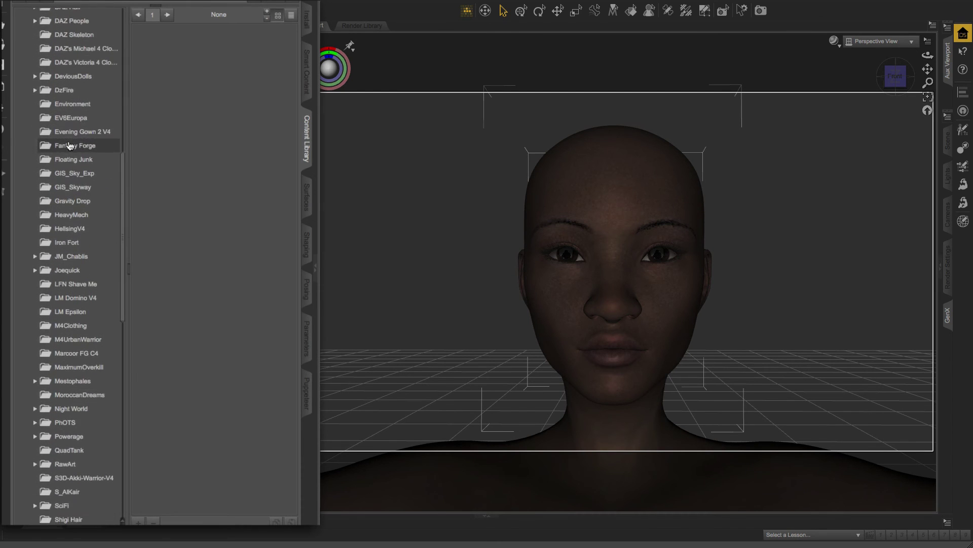
scroll(70, 145, down, 10)
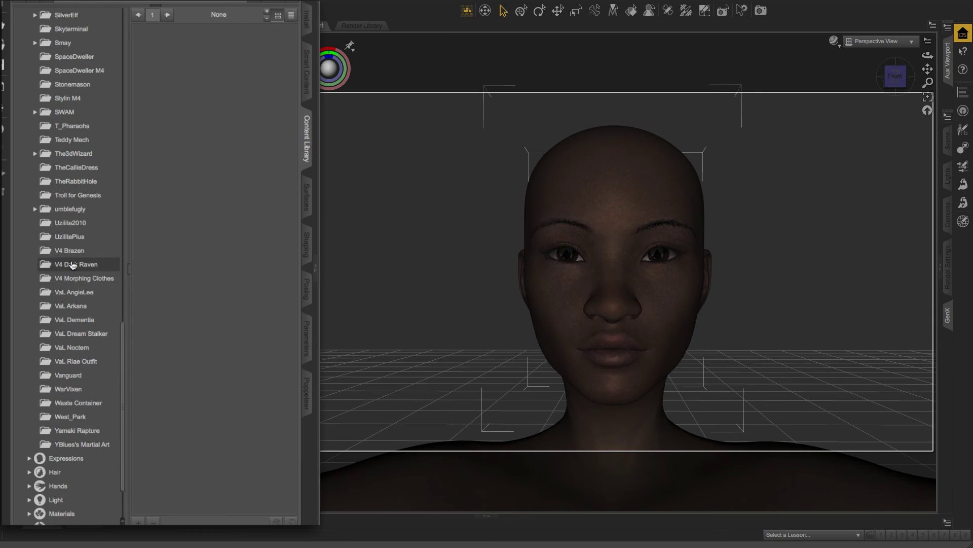
click(74, 224)
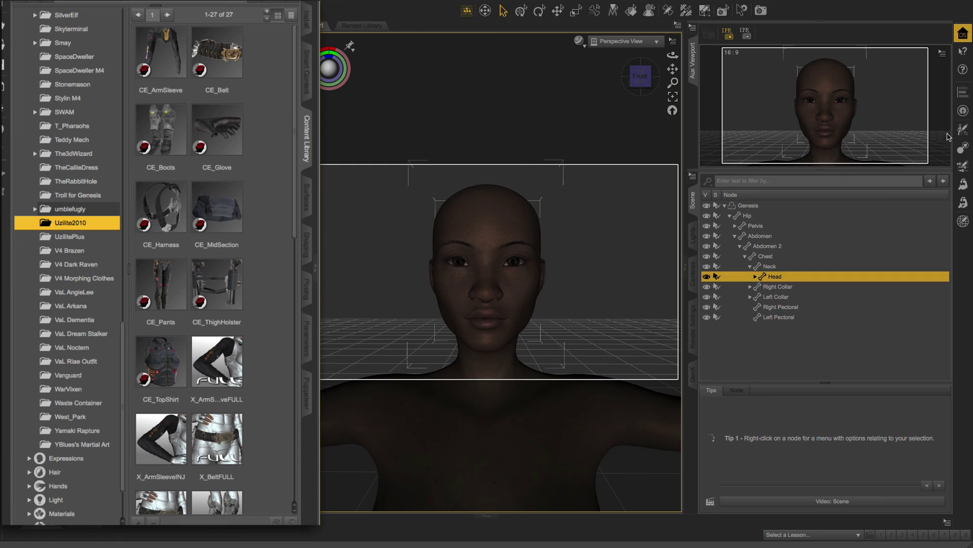
Select the whole Genesis figure and Auto-Fit CE_TopShirt onto it as a tight bodysuit designed for Victoria 4.
click(948, 141)
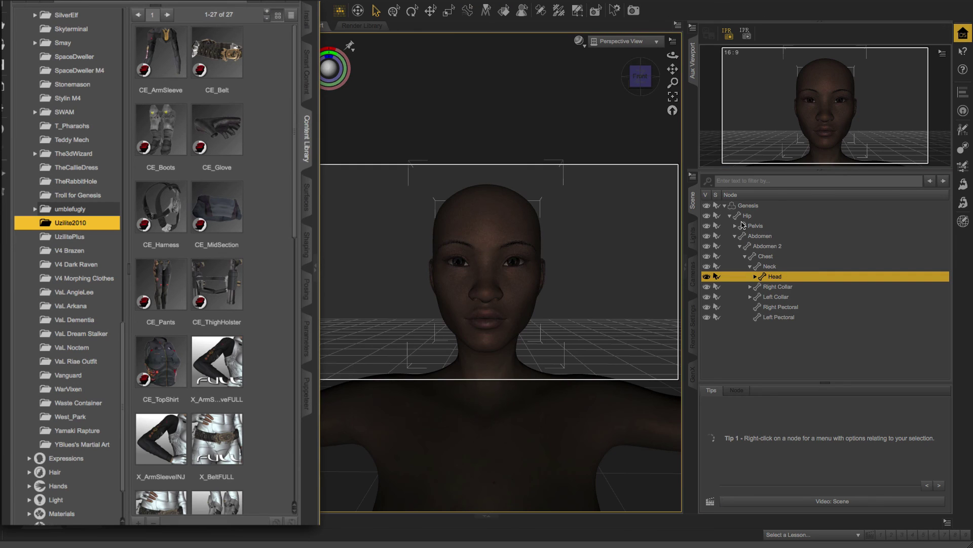
click(747, 206)
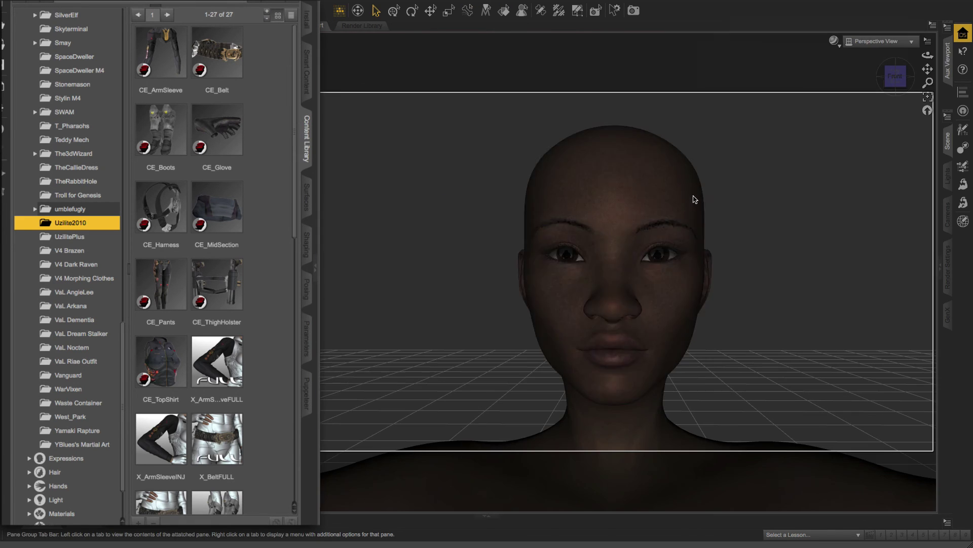
click(693, 199)
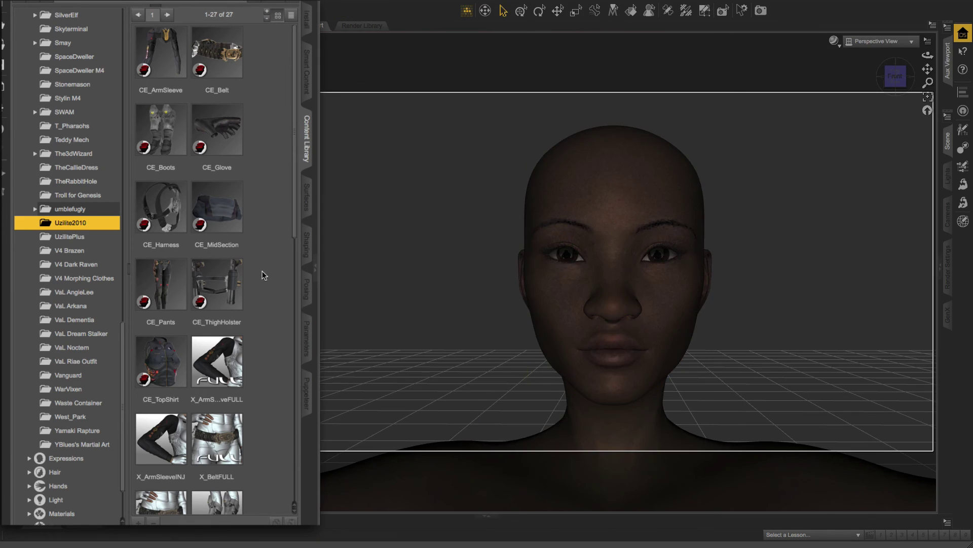
double_click(166, 360)
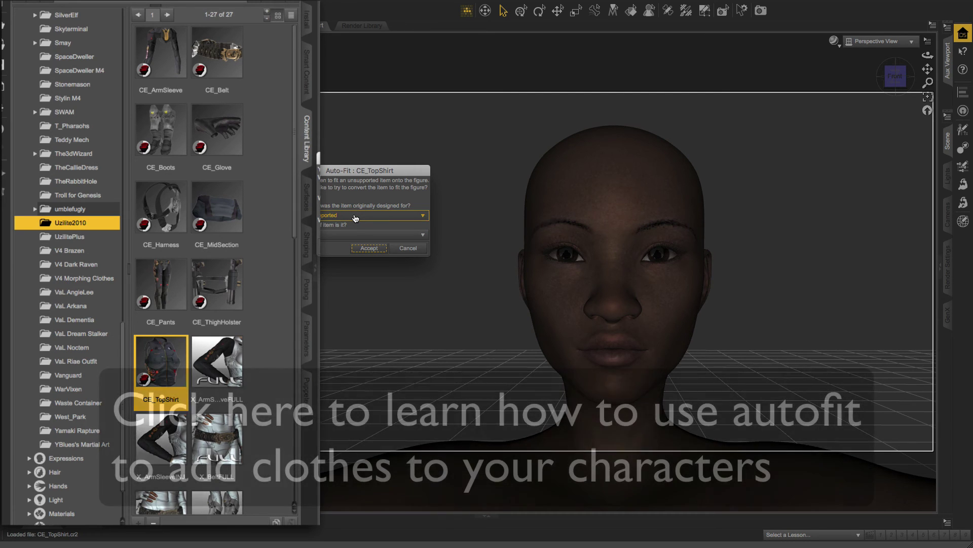
click(356, 218)
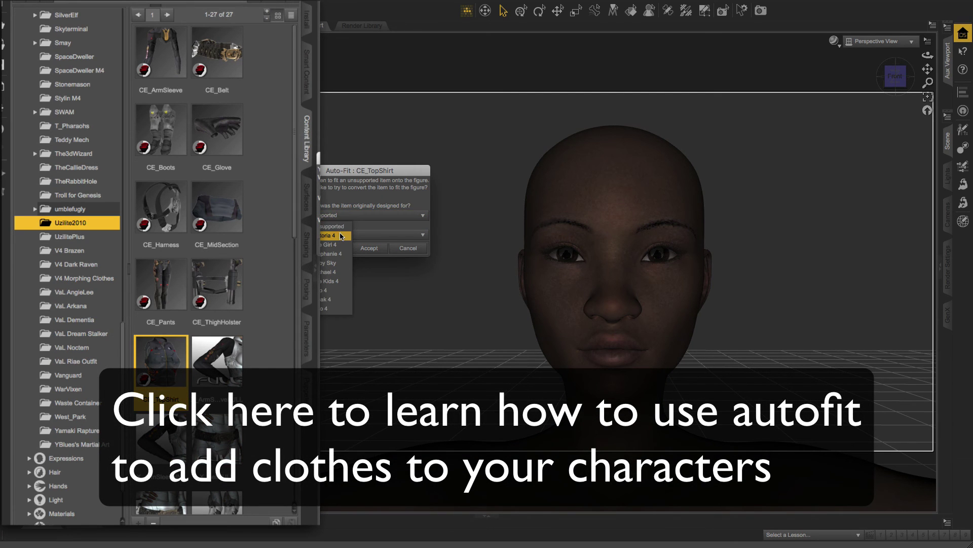
click(344, 236)
click(343, 234)
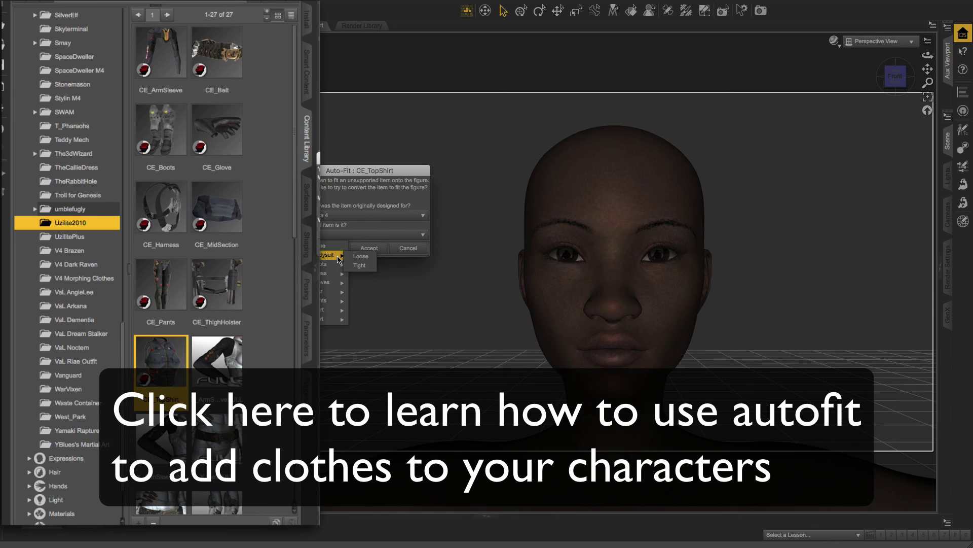
click(357, 265)
click(370, 249)
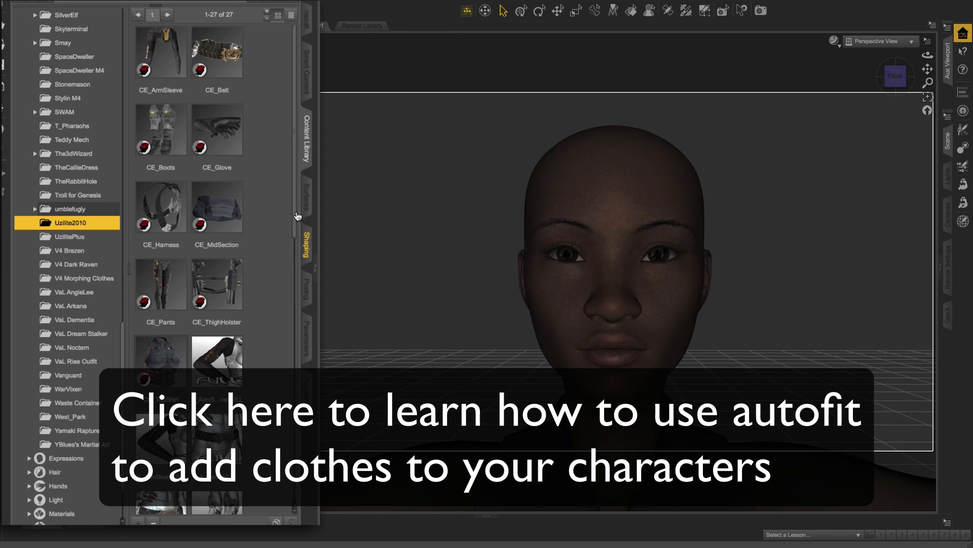
Load CE_Pants from the Uzilite2010 folder and Auto-Fit it to Genesis as a tight bodysuit designed for Victoria 4.
drag(295, 213, 269, 472)
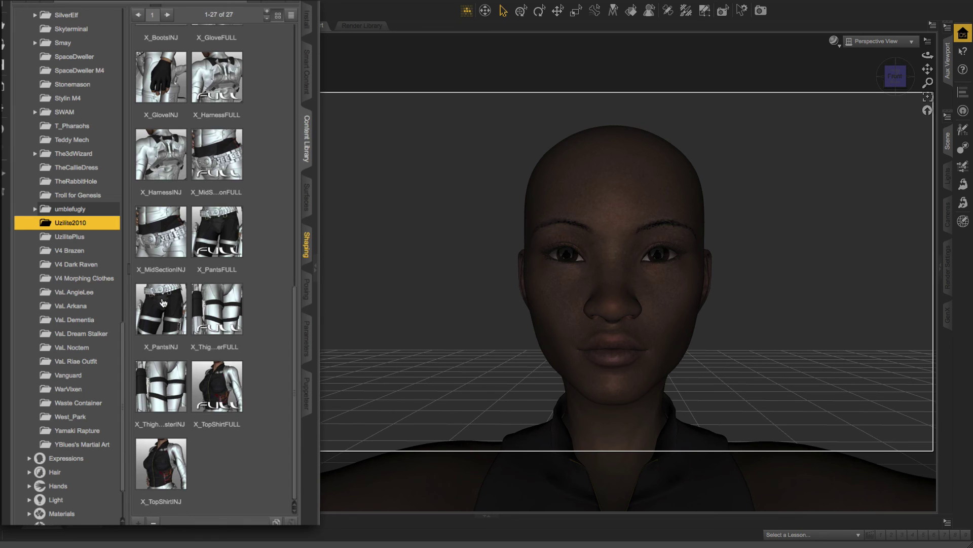
mouse_move(162, 302)
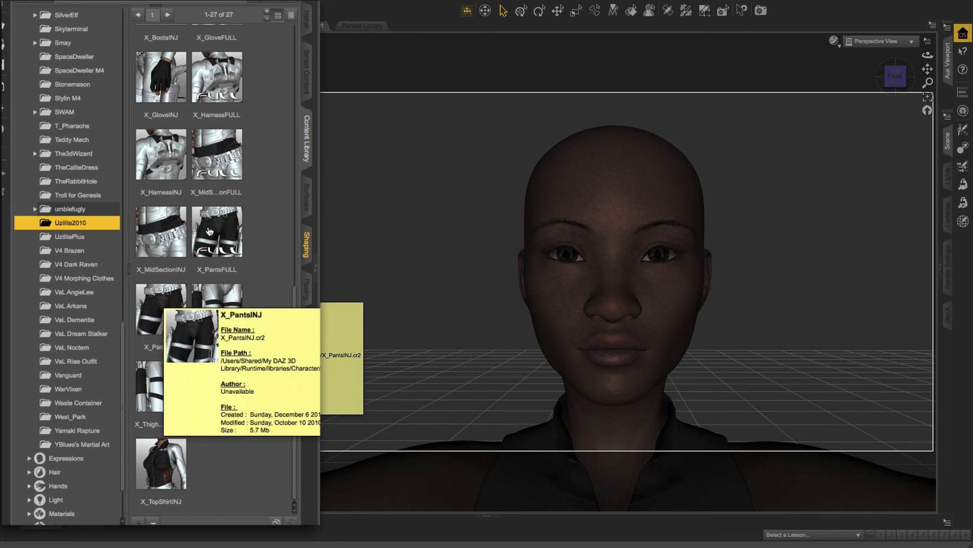
scroll(211, 231, up, 10)
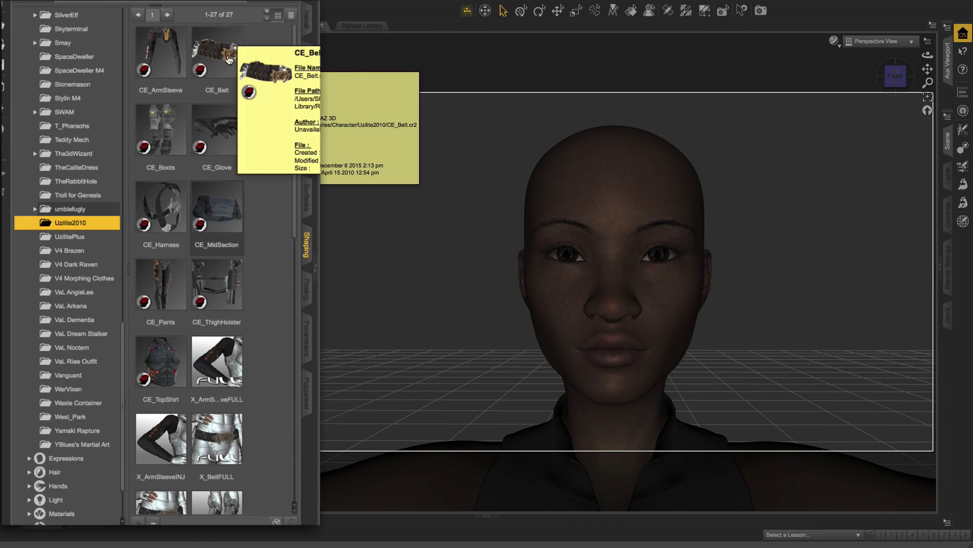
double_click(169, 280)
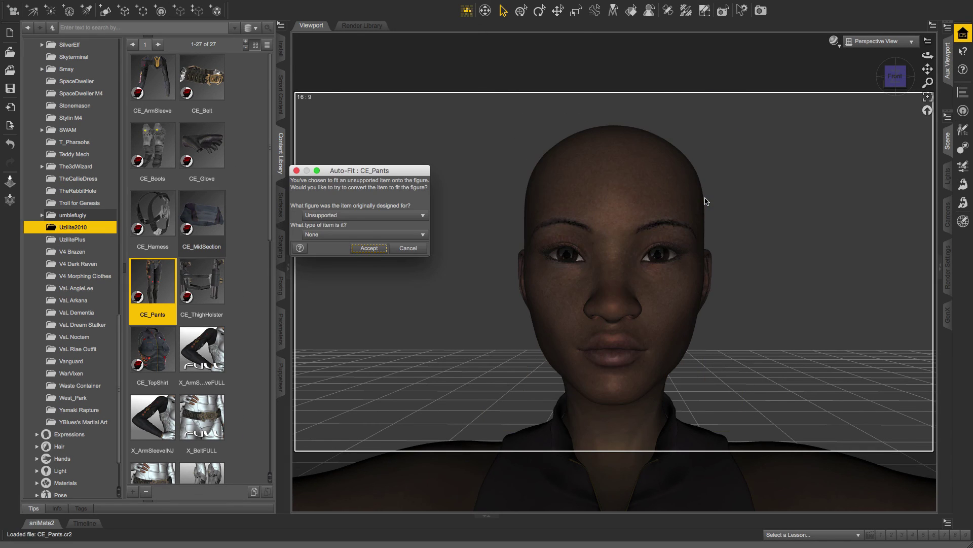
click(396, 217)
click(348, 236)
click(348, 235)
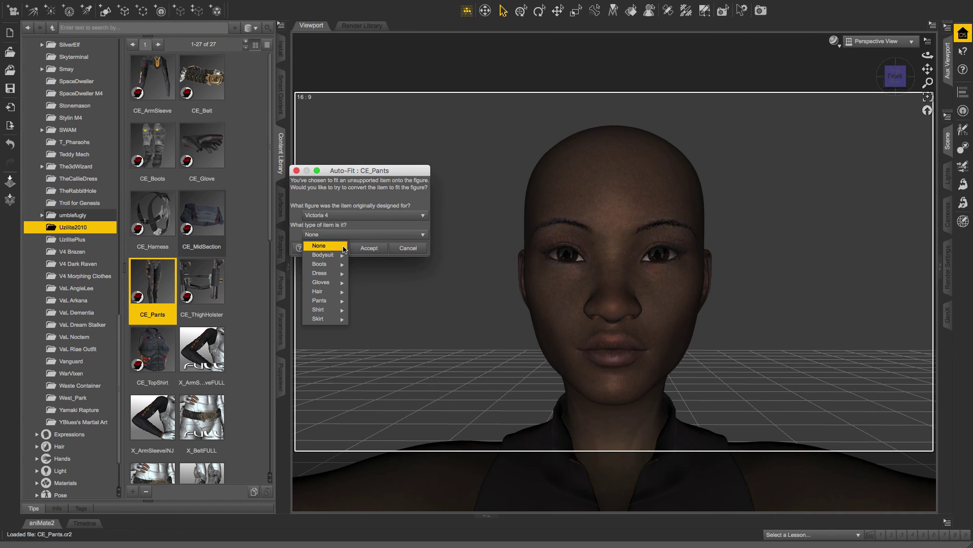
mouse_move(329, 255)
click(357, 265)
click(363, 250)
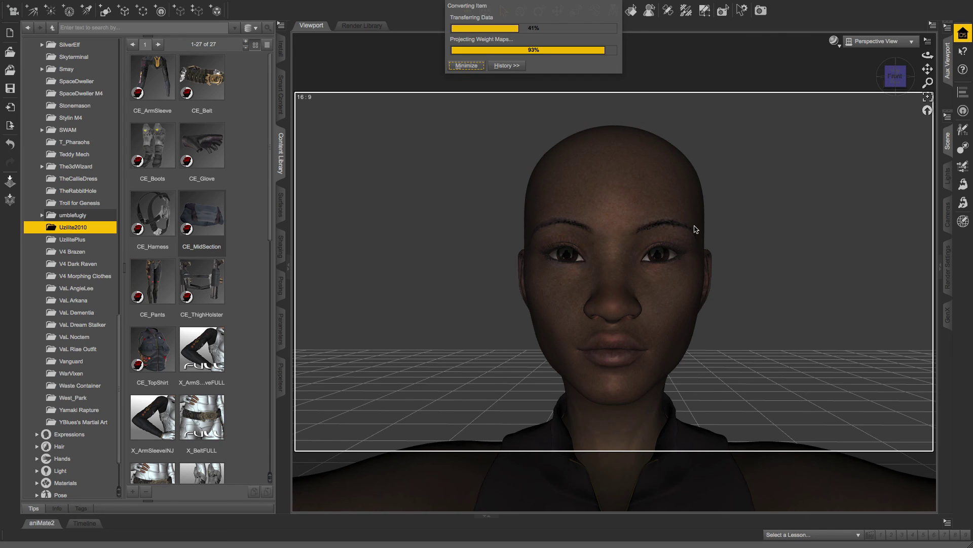
Examine the fit of the top and pants on the full figure, from slightly different angles and up close.
scroll(730, 235, down, 5)
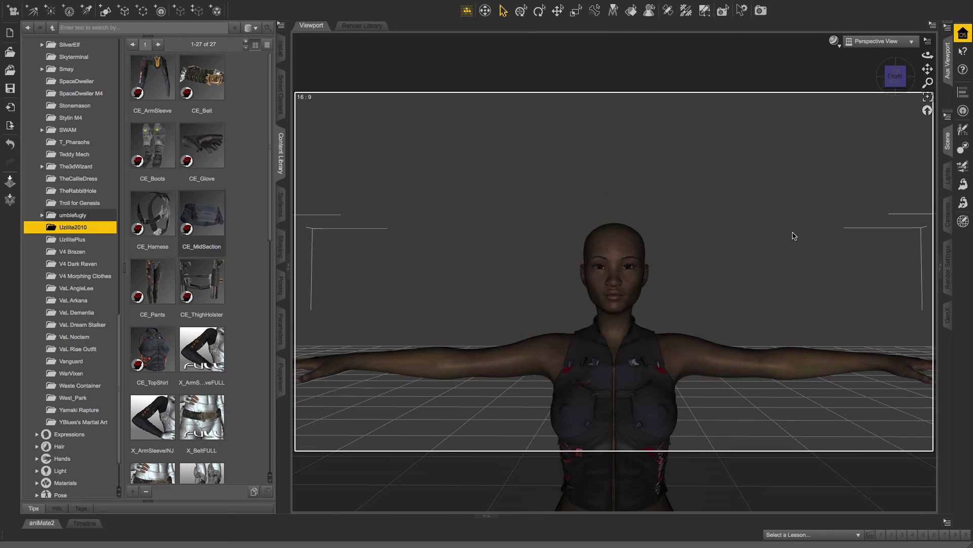
scroll(794, 235, down, 8)
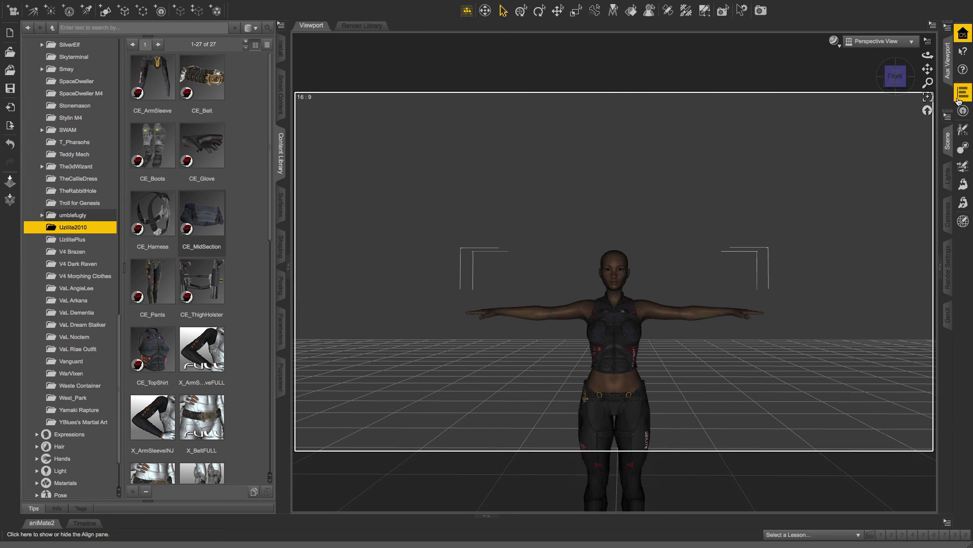
drag(927, 69, 924, 96)
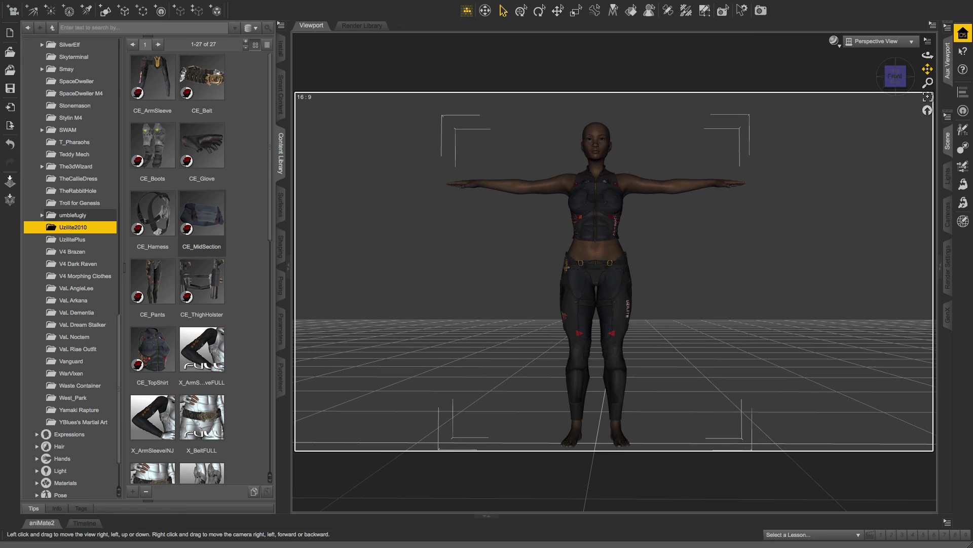
click(893, 76)
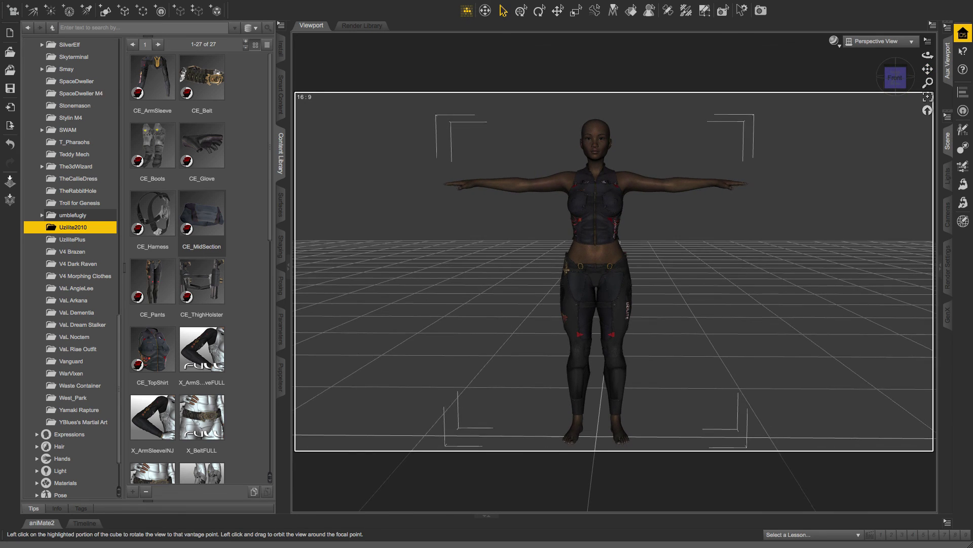
click(887, 76)
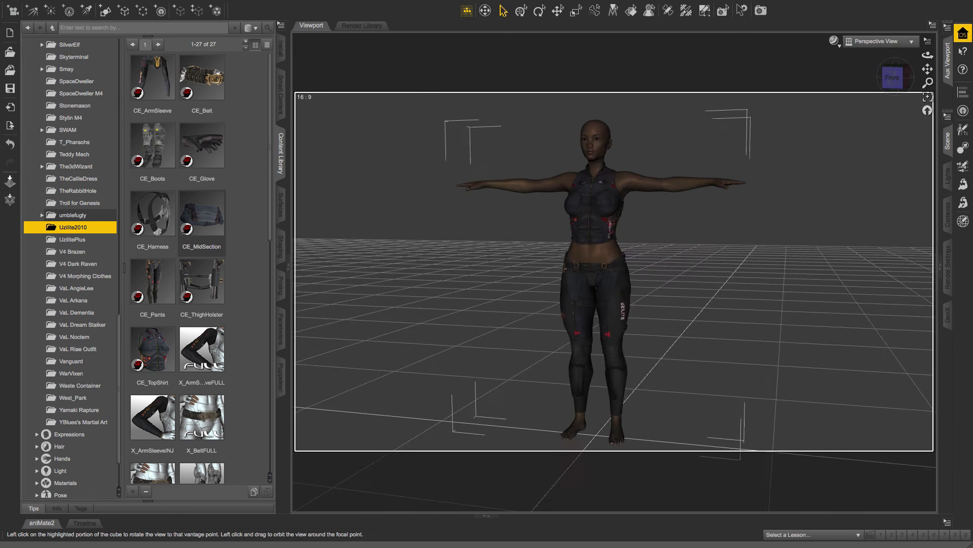
click(899, 77)
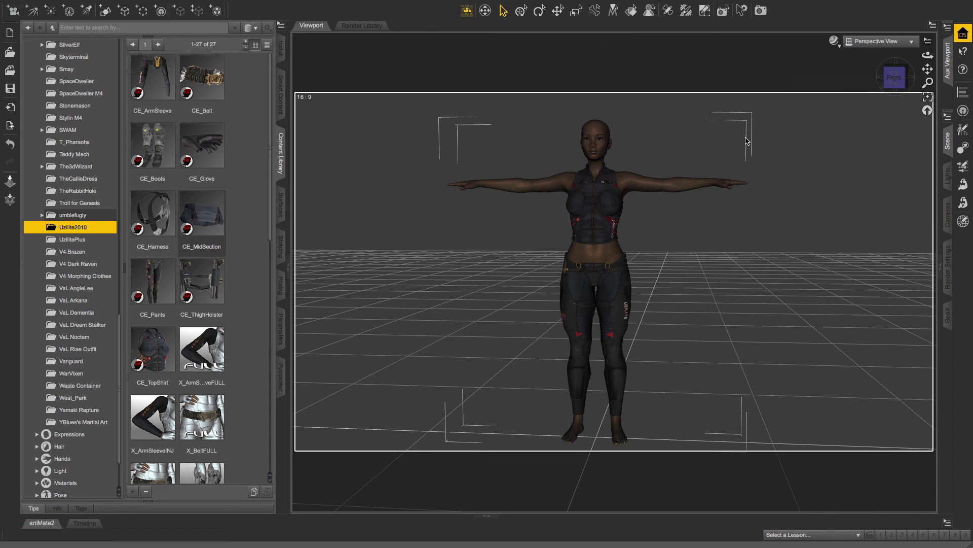
scroll(746, 140, up, 5)
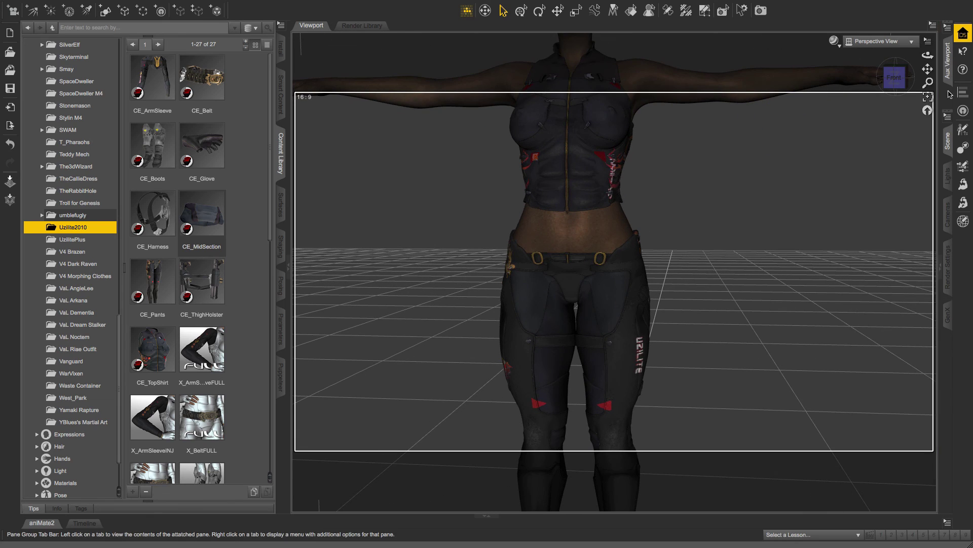
drag(927, 70, 928, 70)
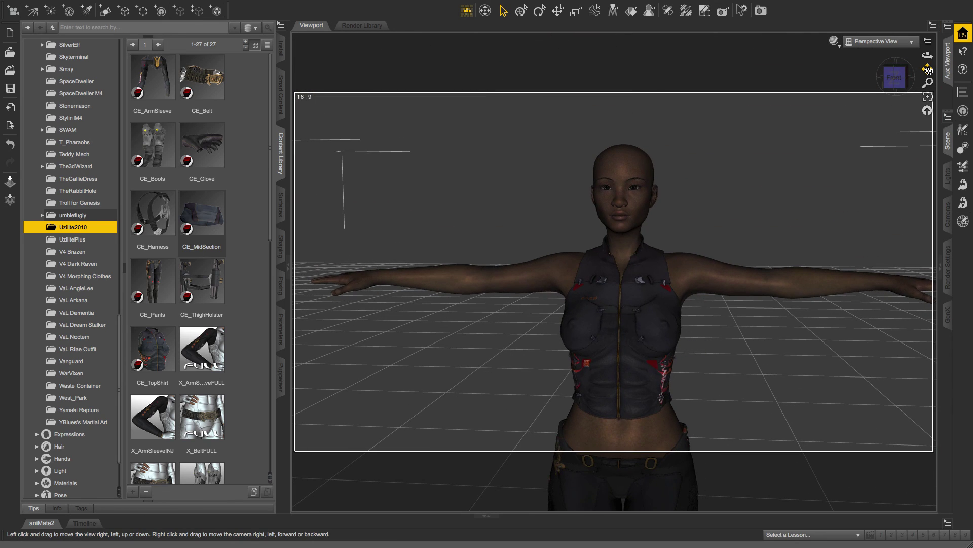